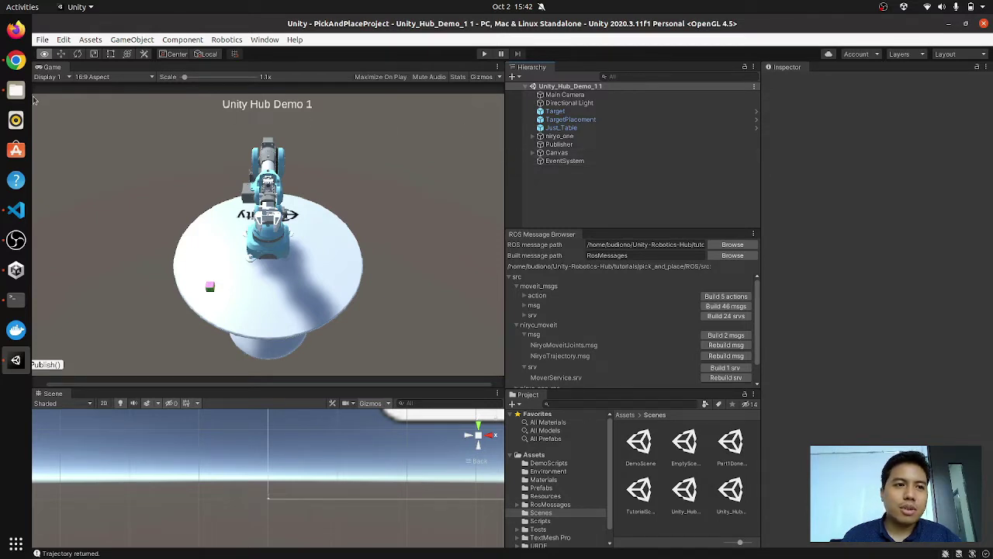
- Switch from Unity to the pick_and_place 2_ros_tcp.md tutorial page in Chrome
click(15, 90)
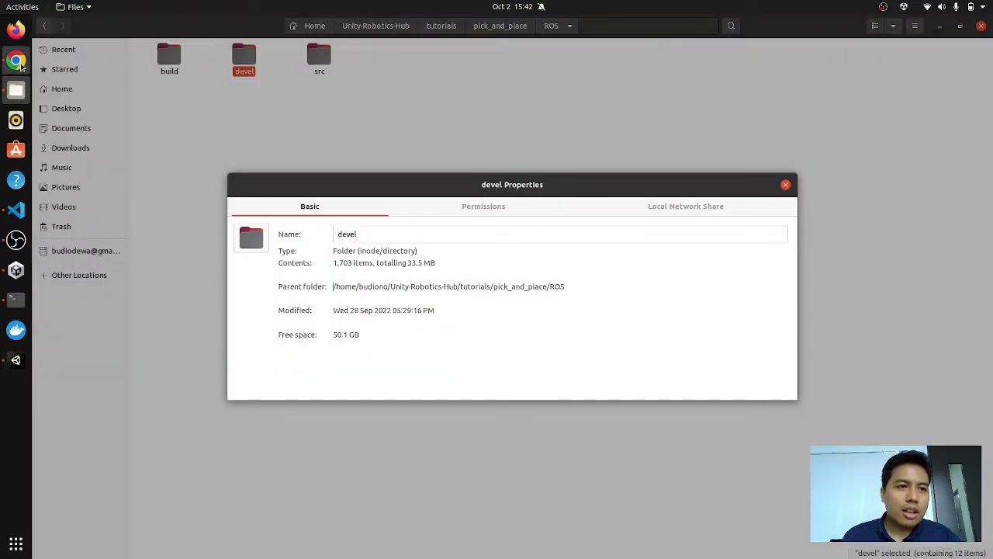
click(17, 62)
- Copy 'roslaunch niryo_moveit part_2.launch' from The ROS side section, then return to Unity Hub
scroll(310, 116, up, 2)
scroll(472, 162, down, 3)
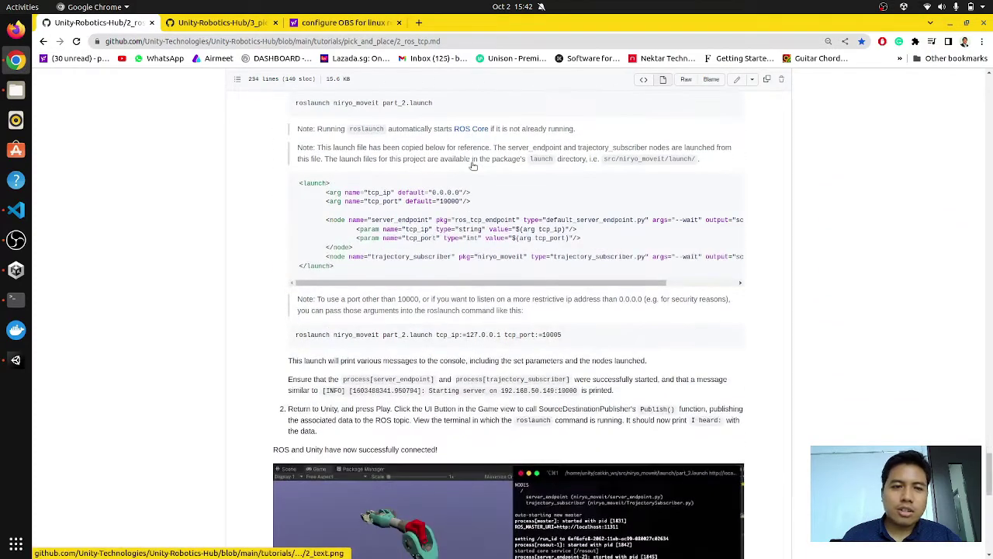
scroll(472, 164, up, 4)
scroll(487, 166, down, 3)
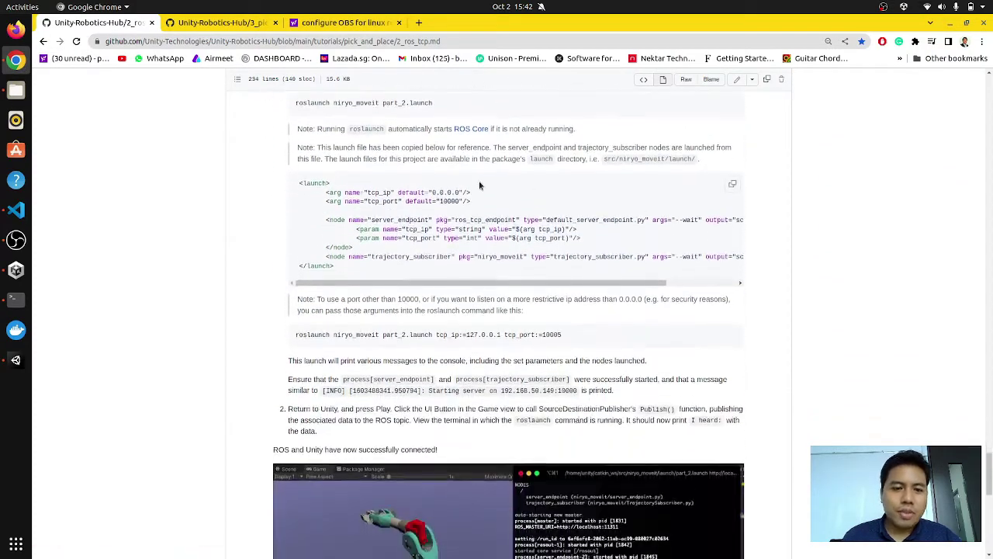
scroll(490, 181, up, 1)
scroll(490, 181, down, 1)
scroll(490, 180, up, 1)
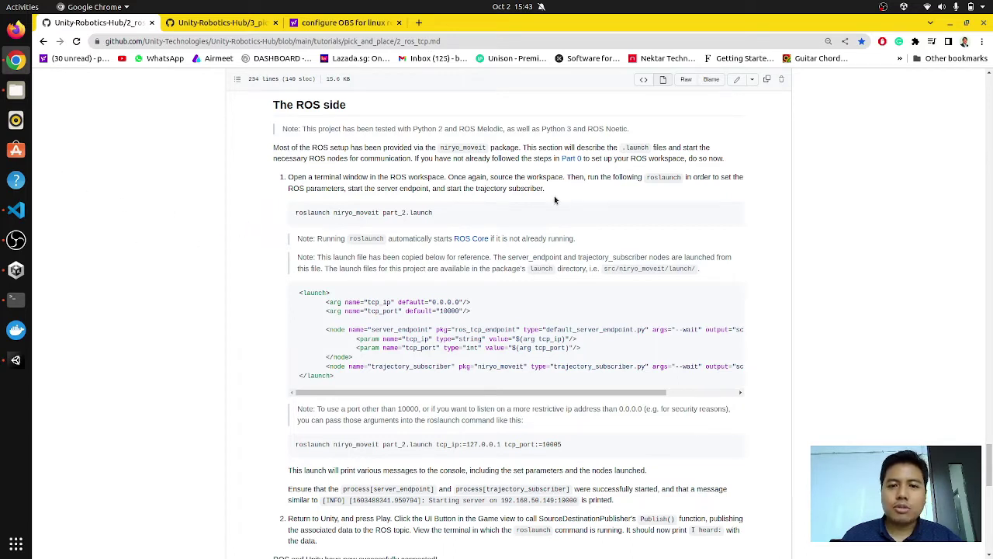
drag(446, 215, 293, 212)
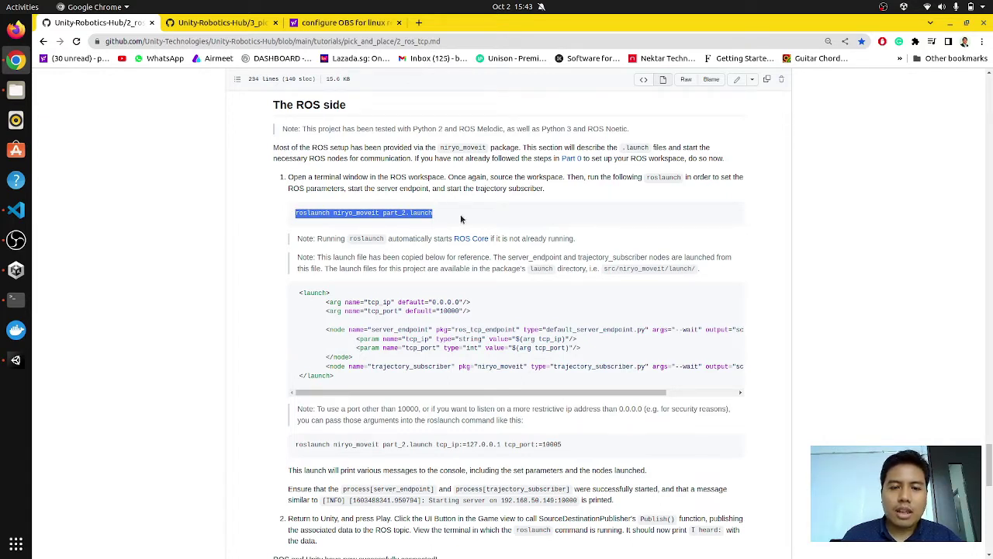
scroll(454, 213, down, 1)
scroll(443, 204, up, 1)
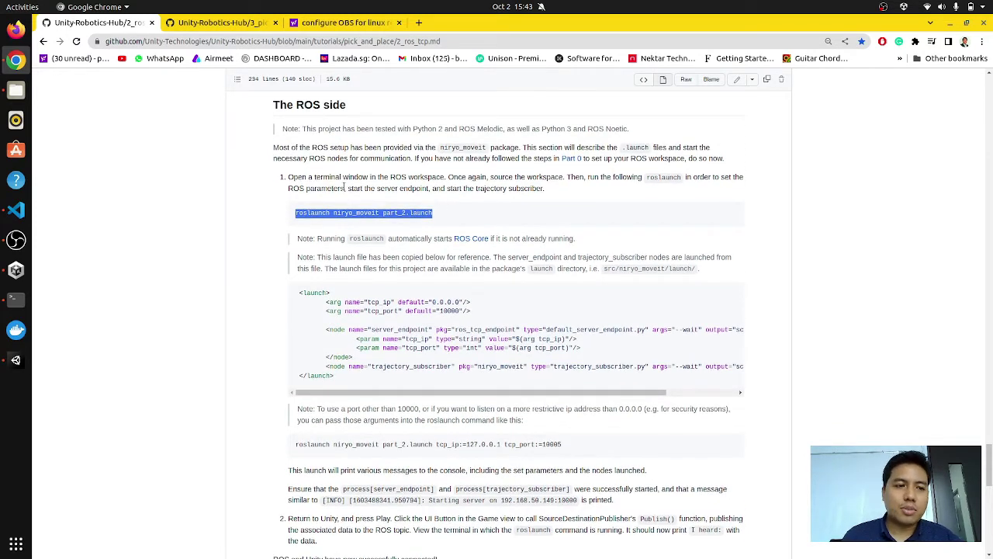
click(16, 269)
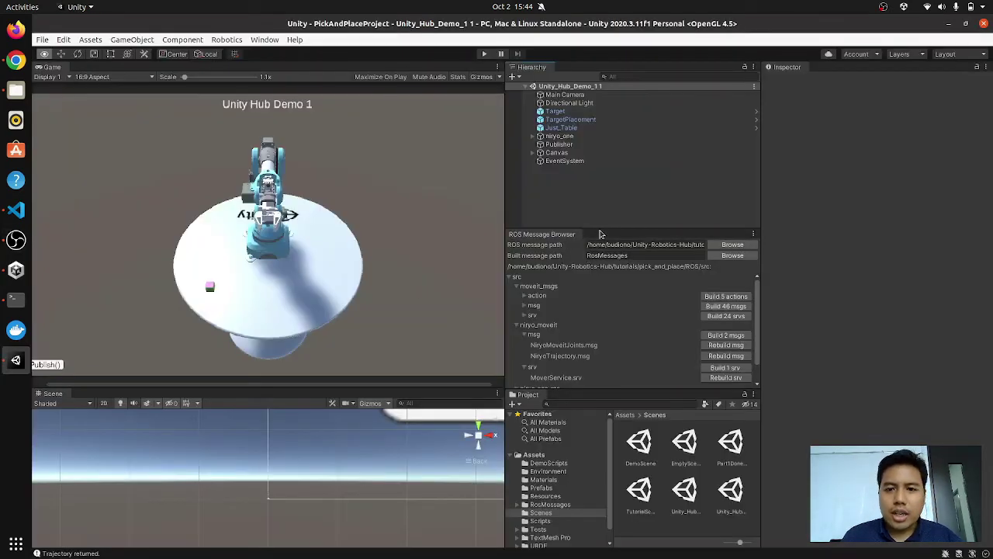
- Enlarge the Hierarchy, ROS Message Browser and Project panels and make the Game view slightly shorter
drag(602, 224, 602, 192)
drag(617, 389, 617, 372)
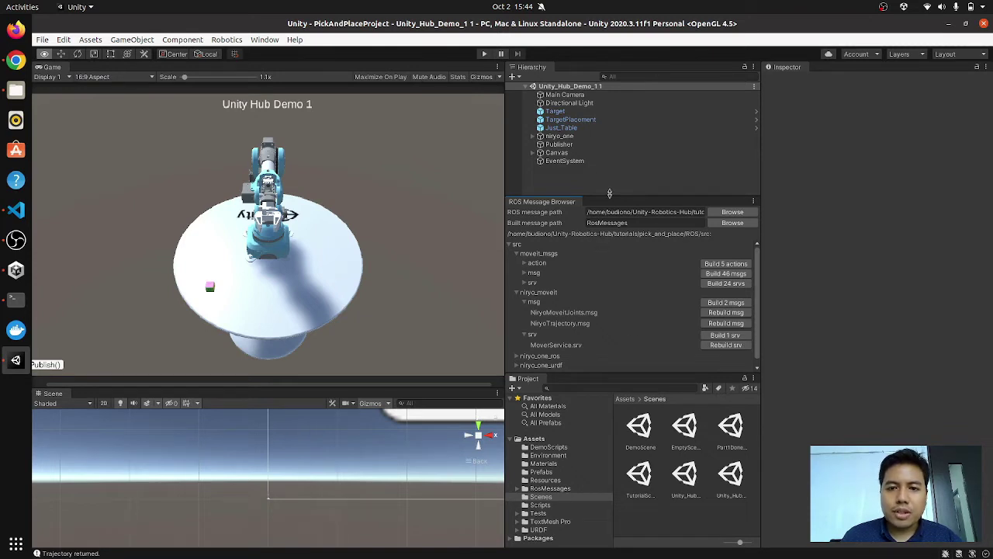
drag(609, 193, 606, 257)
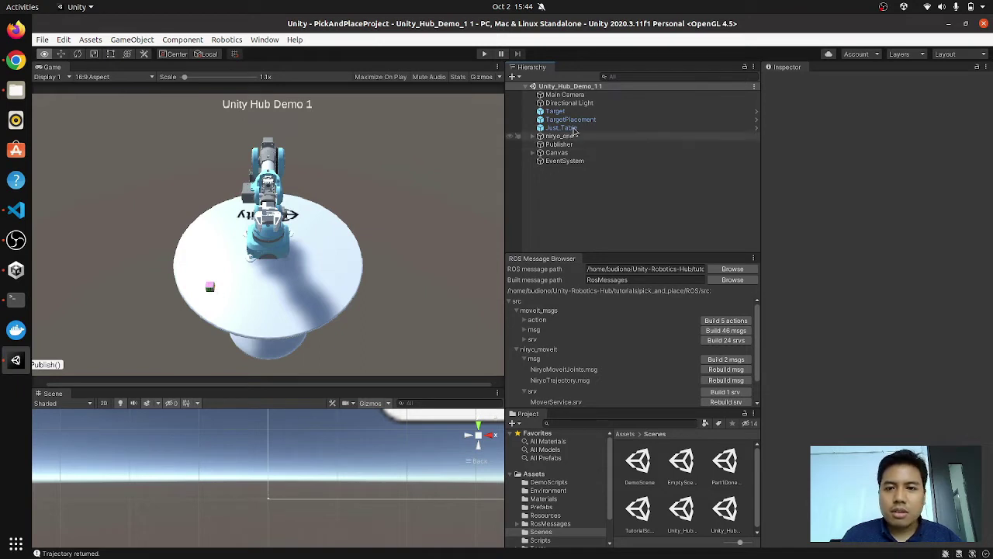
drag(644, 254, 629, 201)
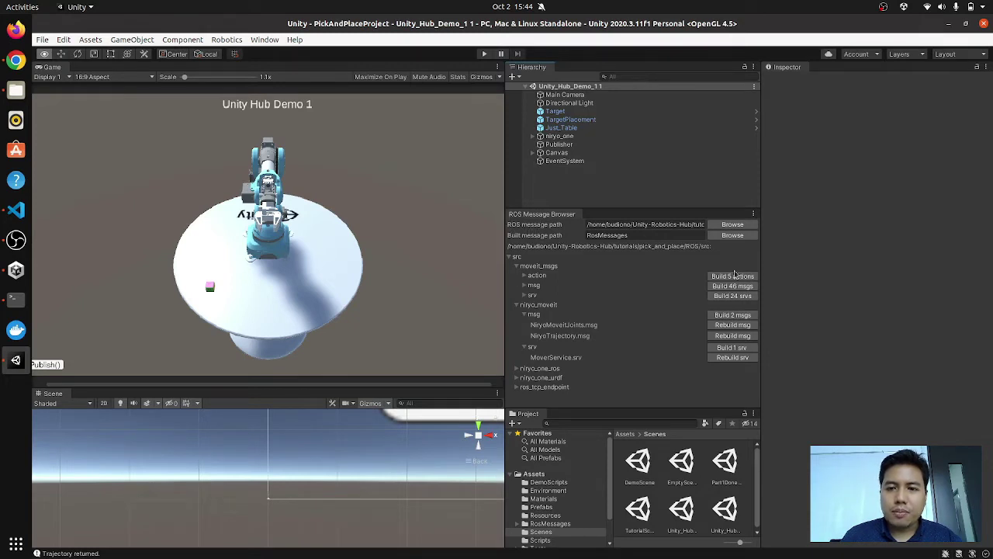
click(517, 305)
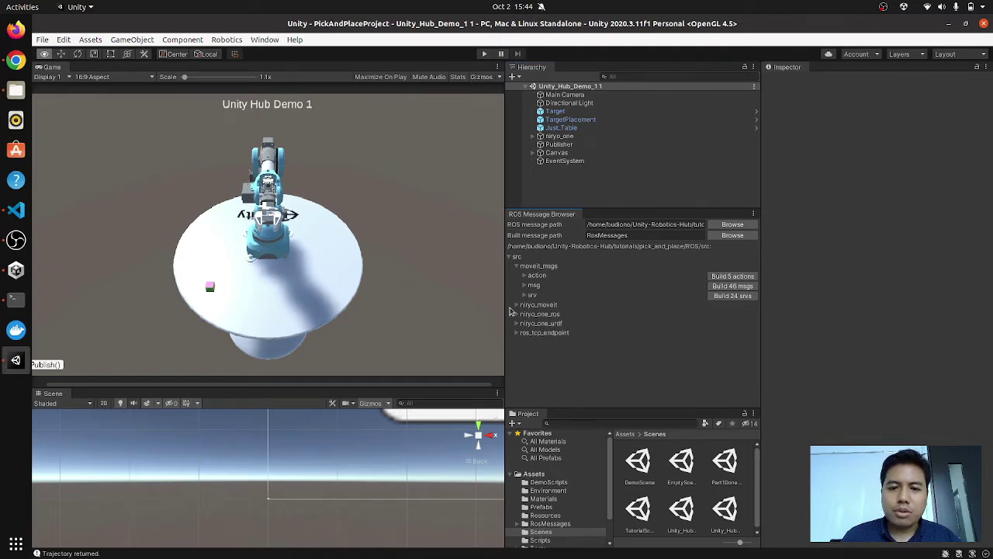
click(517, 306)
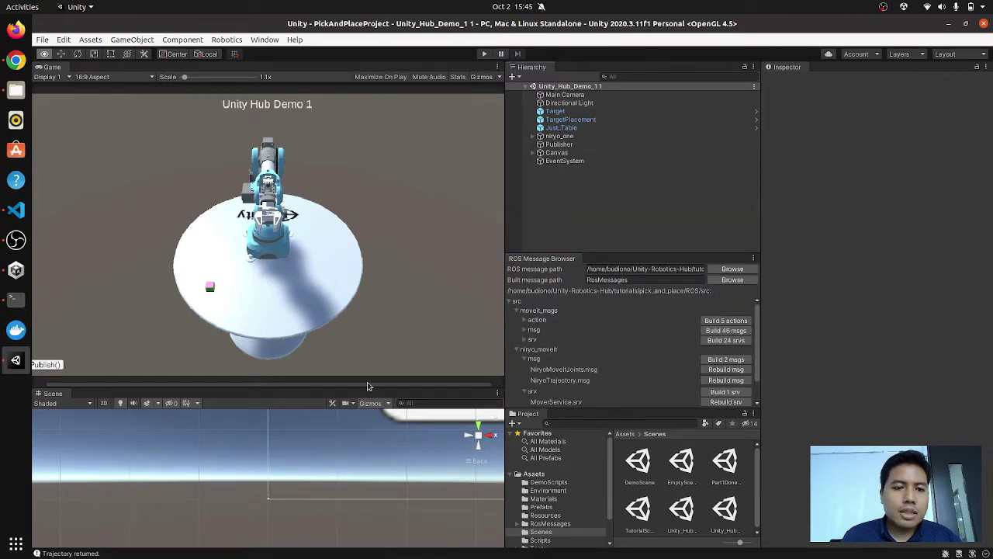
drag(353, 382, 353, 372)
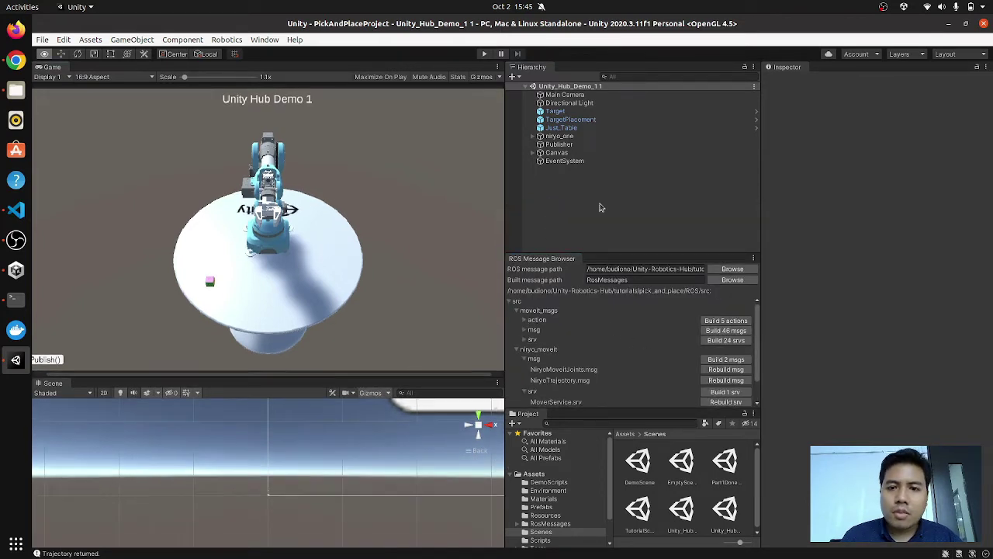
click(640, 143)
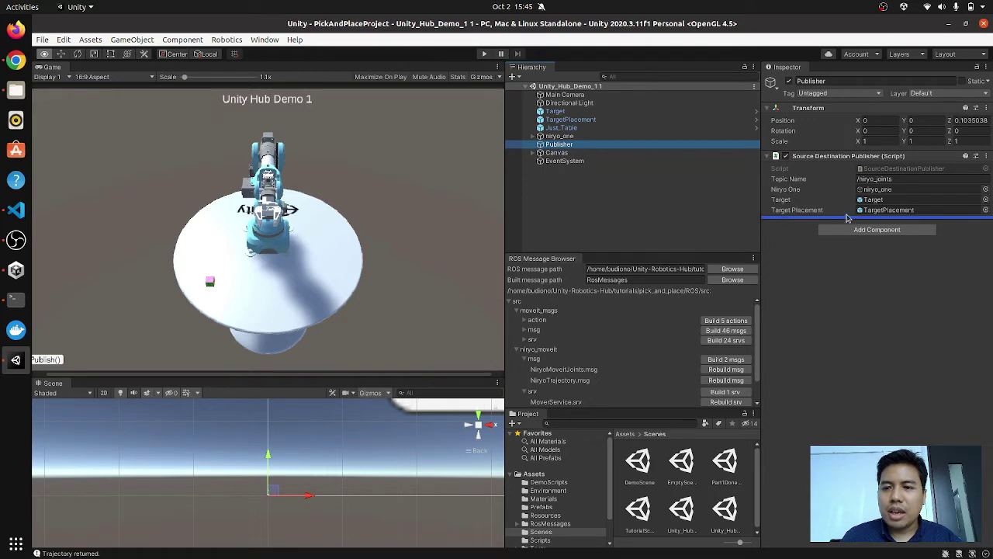
drag(768, 217, 814, 202)
click(644, 199)
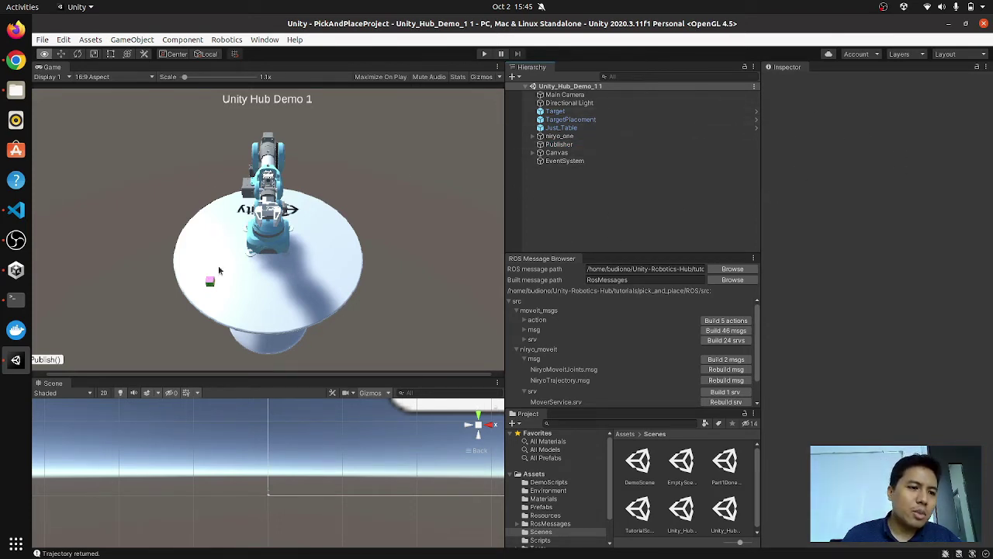
key(w)
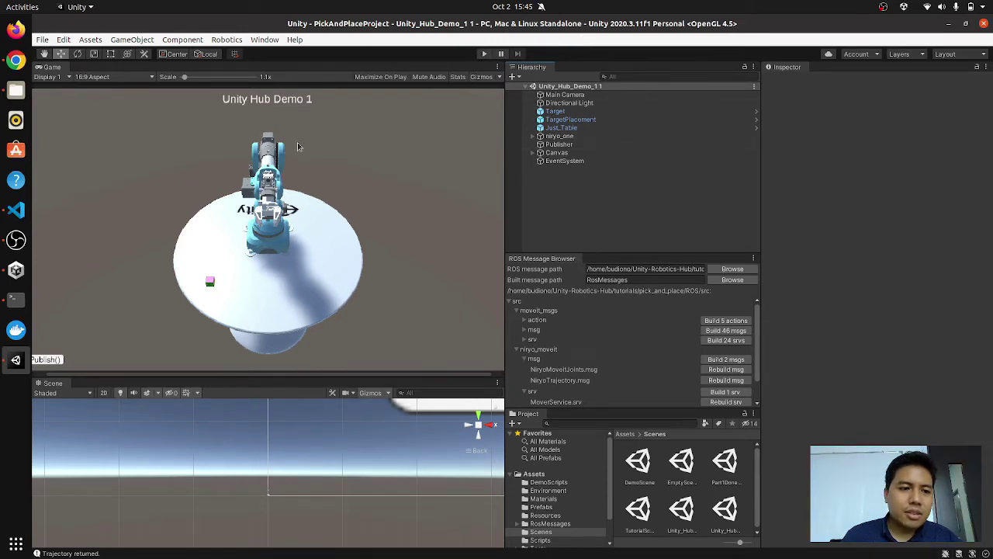
- In the terminal, check the pick_and_place/ROS workspace prompt with devel/setup.bash sourced
click(16, 299)
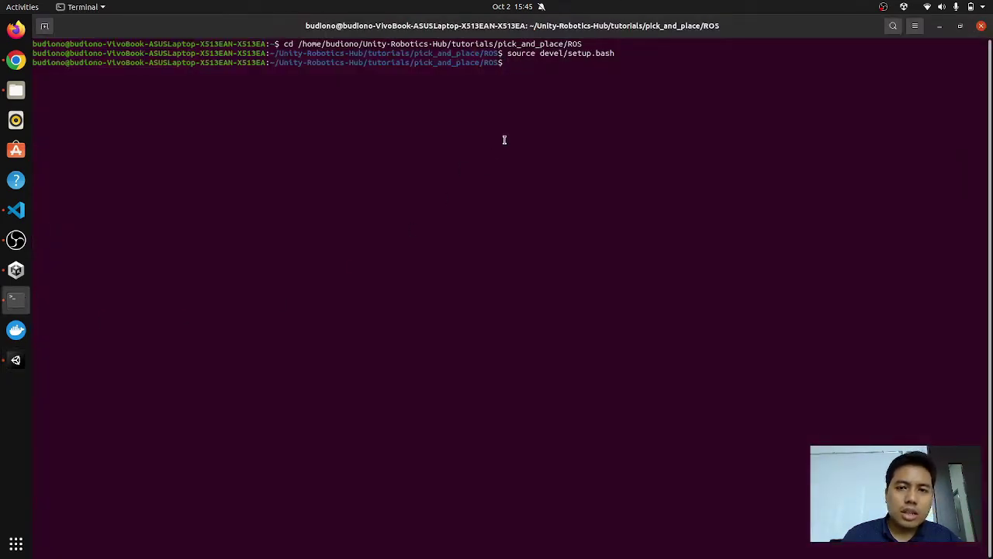
double_click(501, 63)
click(496, 72)
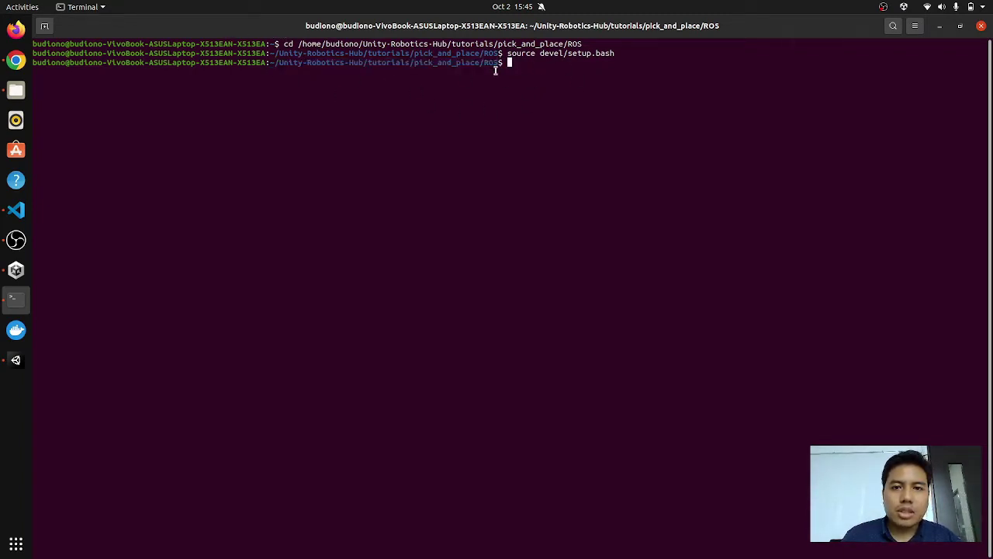
drag(501, 62, 272, 63)
click(437, 93)
drag(508, 53, 613, 52)
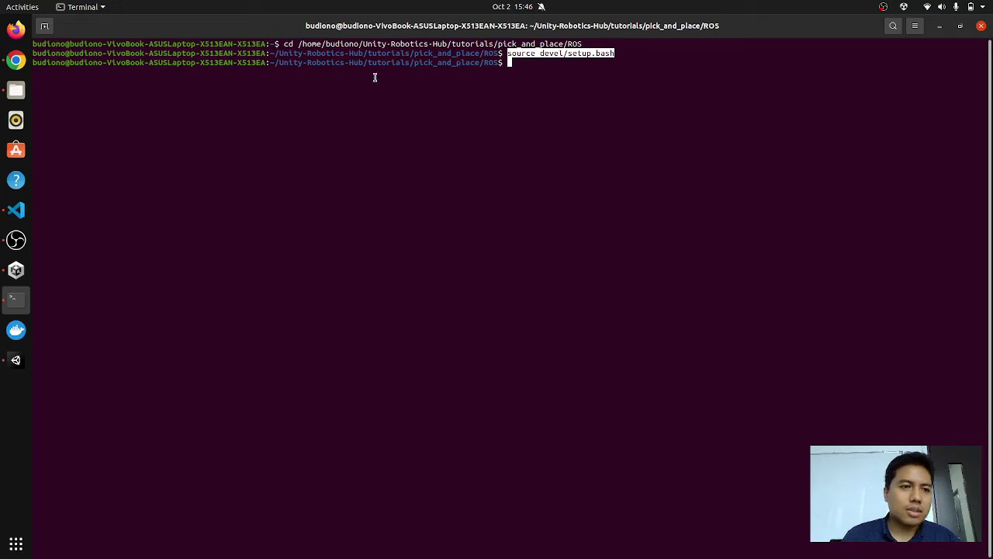
- Copy 'roslaunch niryo_moveit part_2.launch' from the tutorial and paste it at the terminal prompt
click(11, 63)
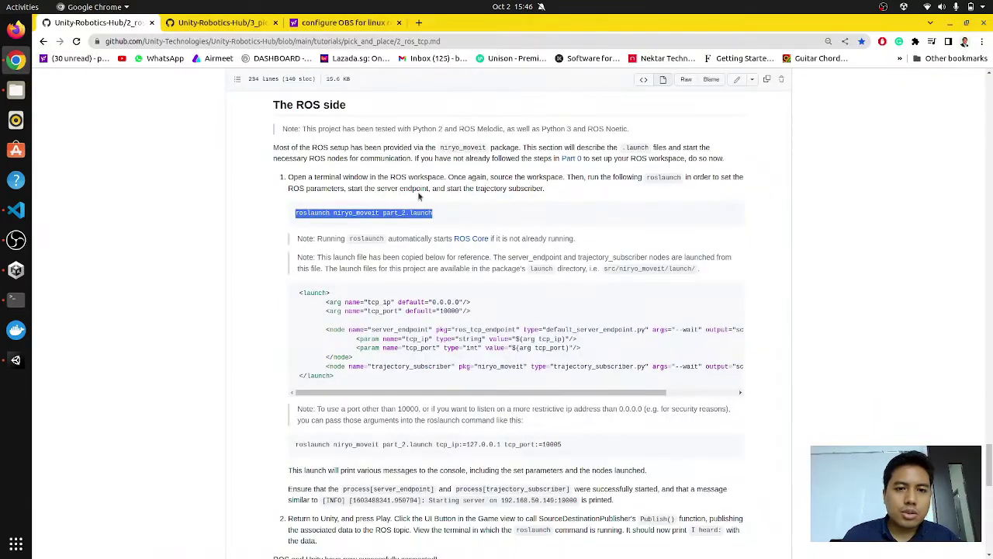
click(409, 210)
drag(293, 212, 451, 217)
key(ctrl+c)
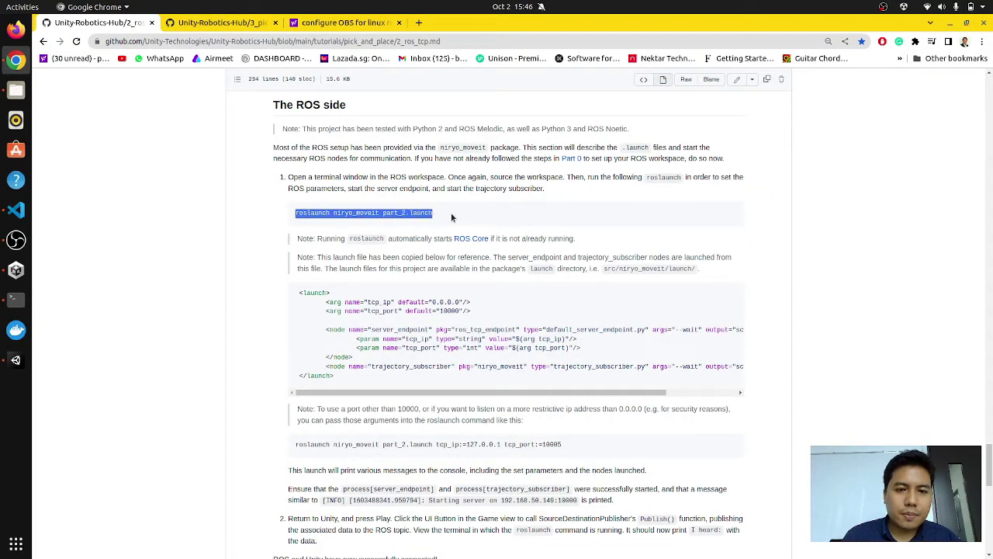
key(alt+Tab)
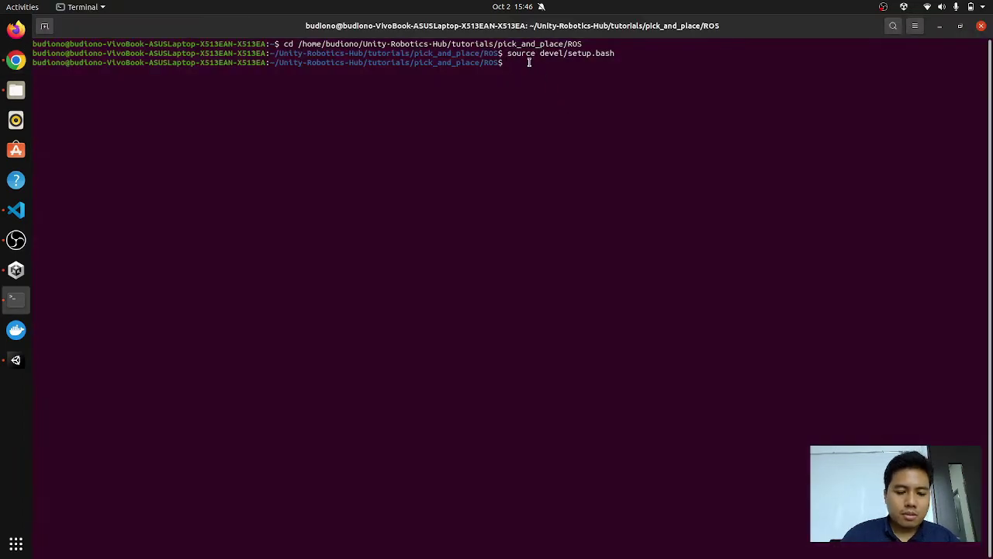
key(ctrl+shift+v)
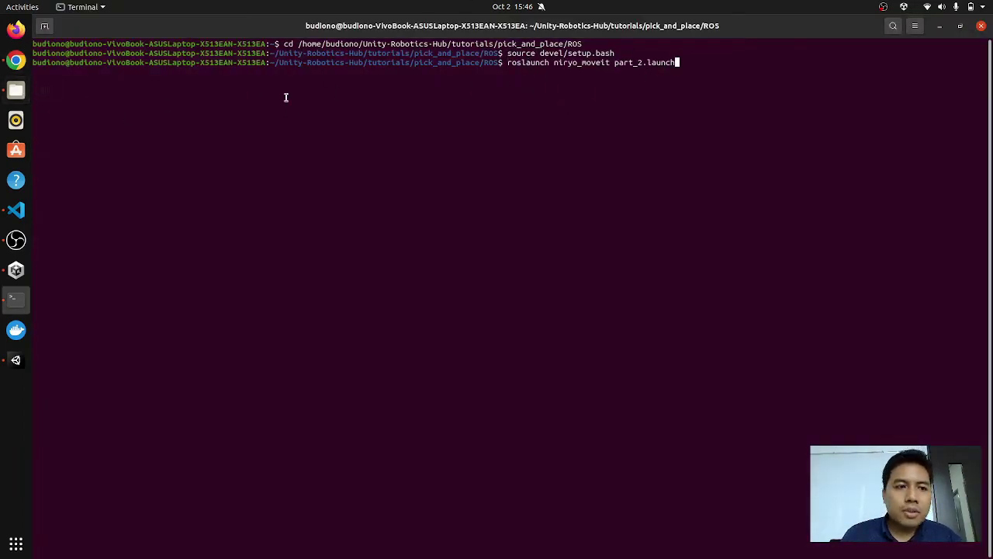
- Back in the Unity editor, verify ROS Settings use IP 192.168.3.233 and port 10000, then close them
click(16, 270)
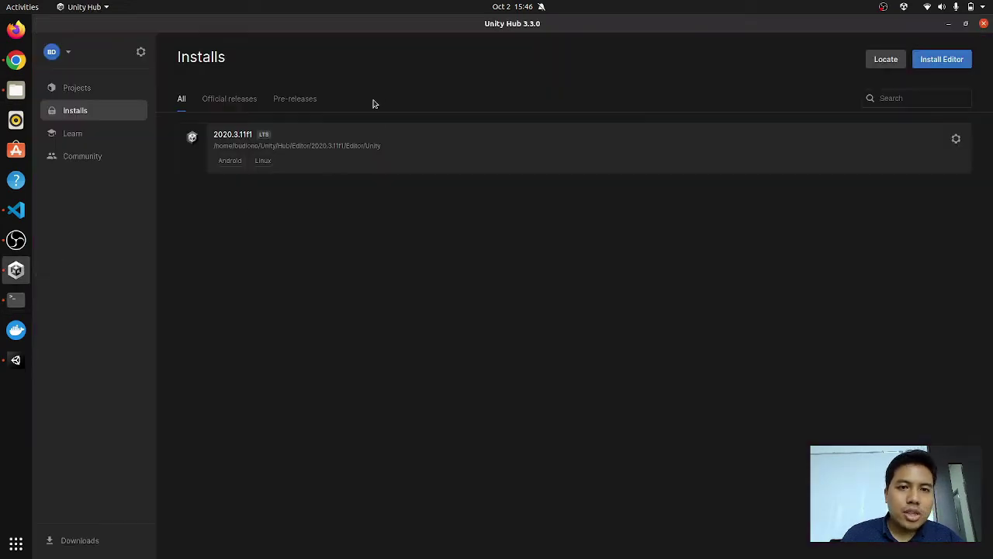
click(16, 360)
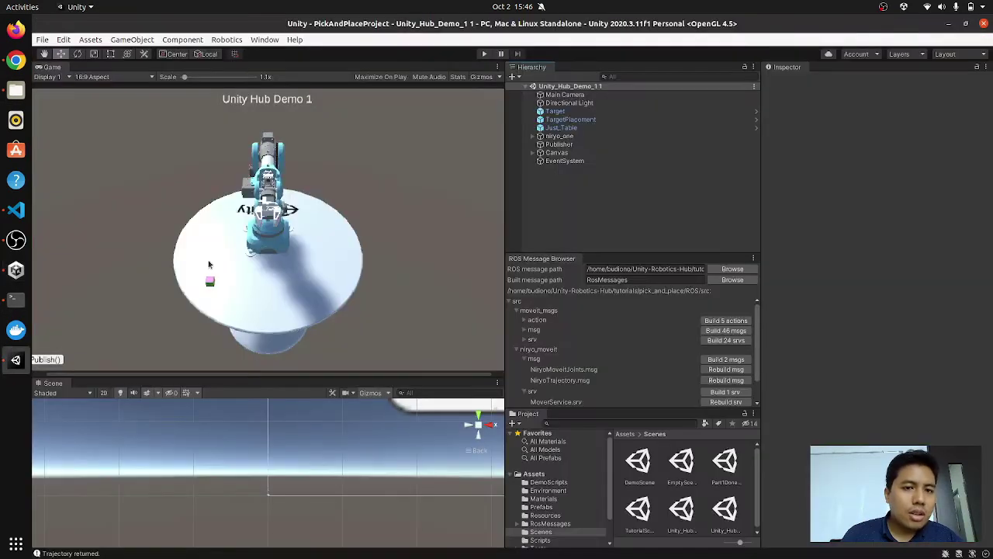
click(226, 39)
click(236, 52)
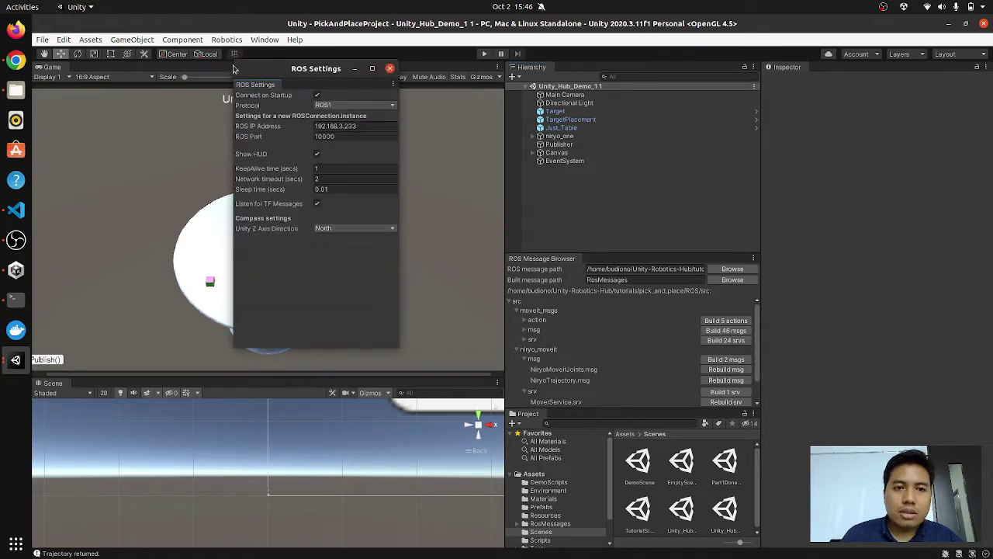
click(345, 126)
double_click(348, 128)
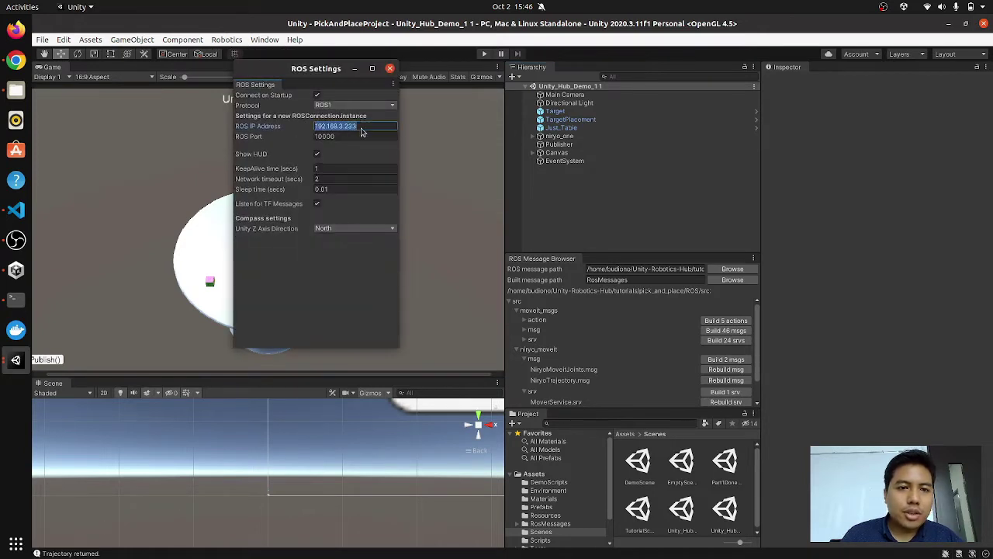
click(389, 69)
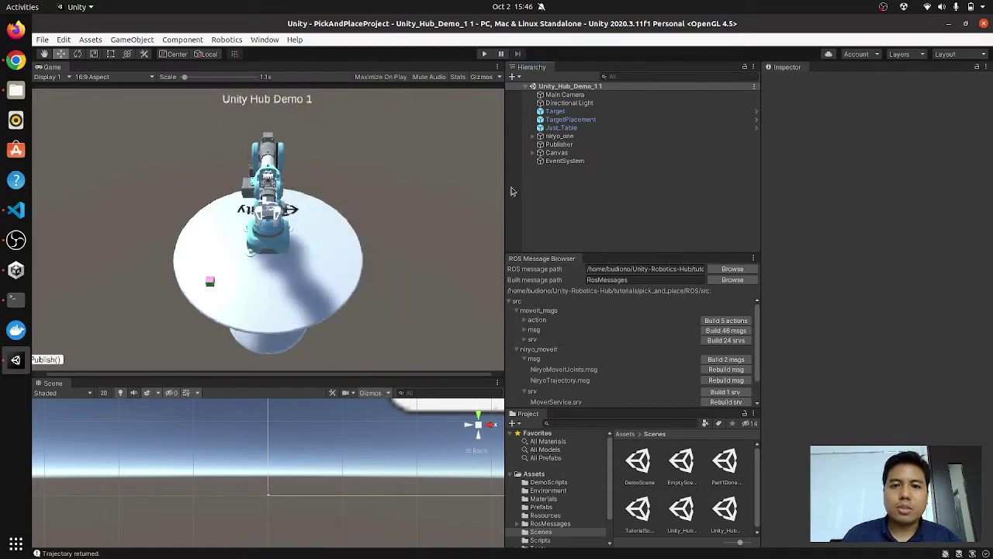
- In Files, browse to the ROS/src/ros_tcp_endpoint/launch folder
click(15, 90)
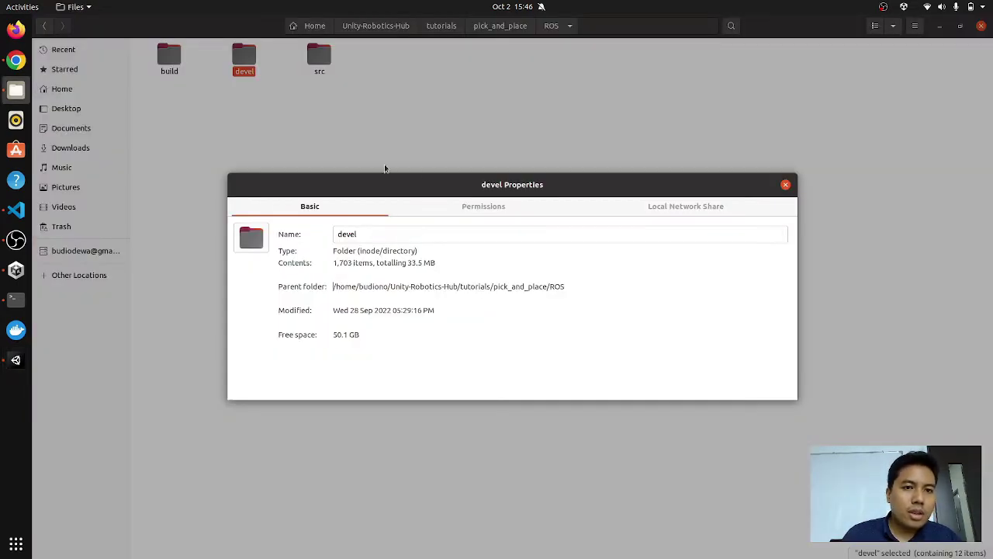
click(785, 183)
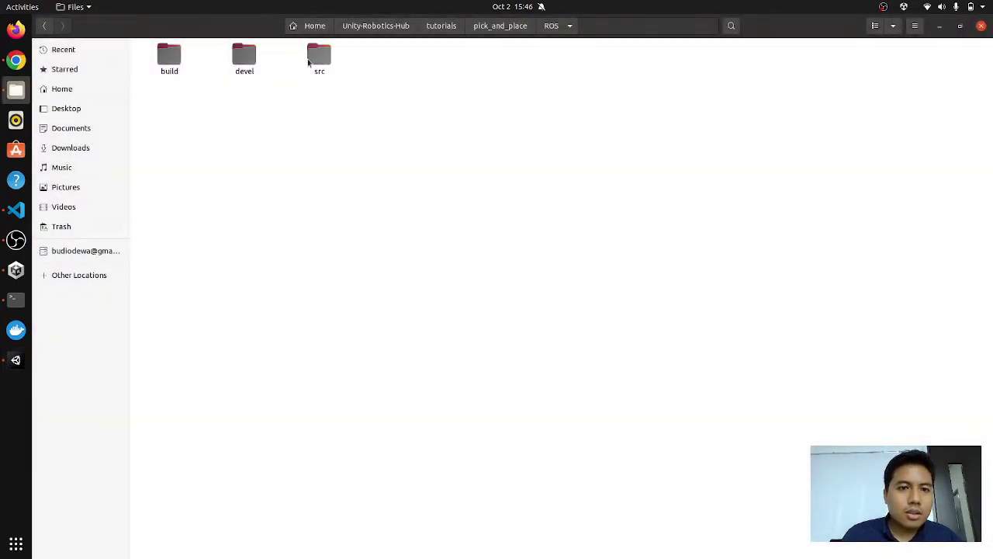
double_click(310, 60)
double_click(416, 59)
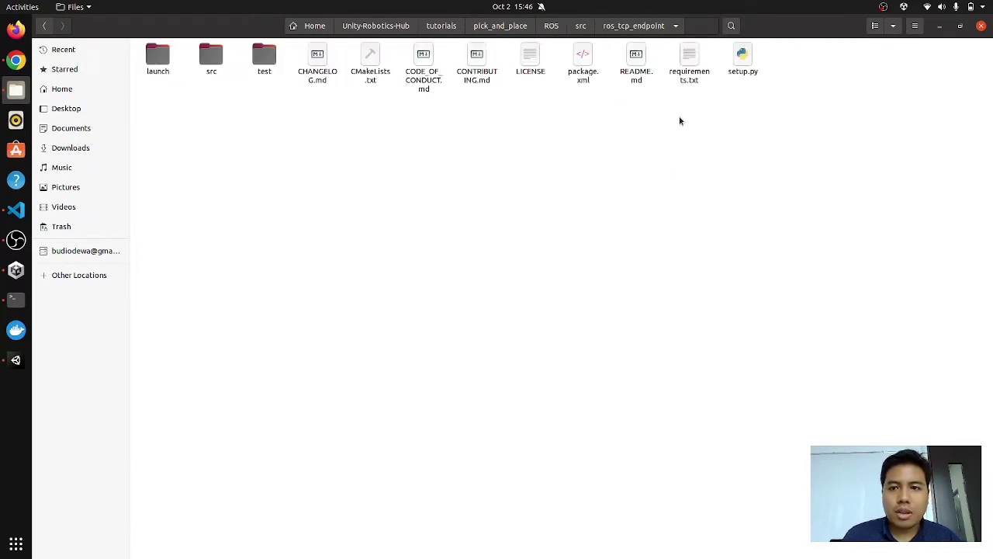
double_click(159, 70)
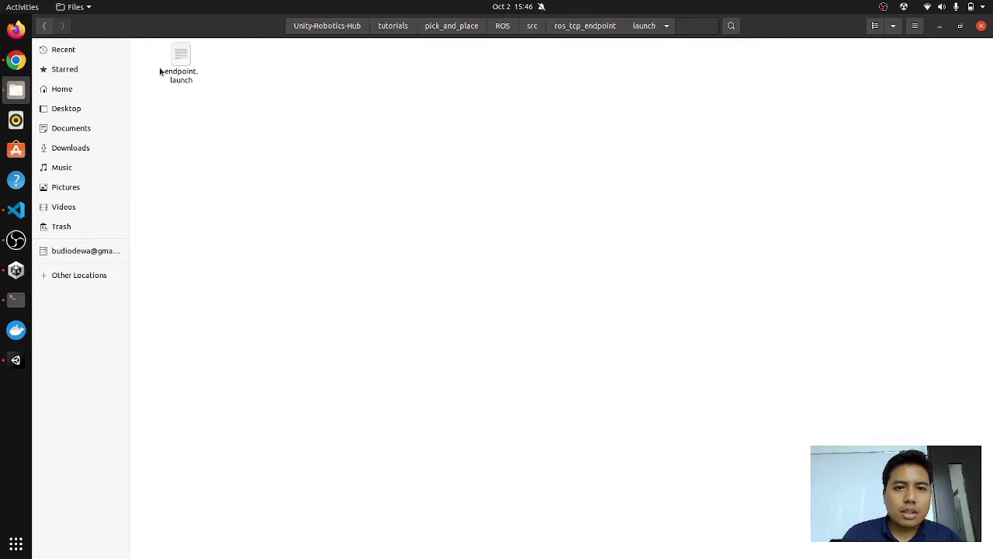
- Open endpoint.launch, confirm tcp_ip default 192.168.3.233, then save and close the file
double_click(181, 65)
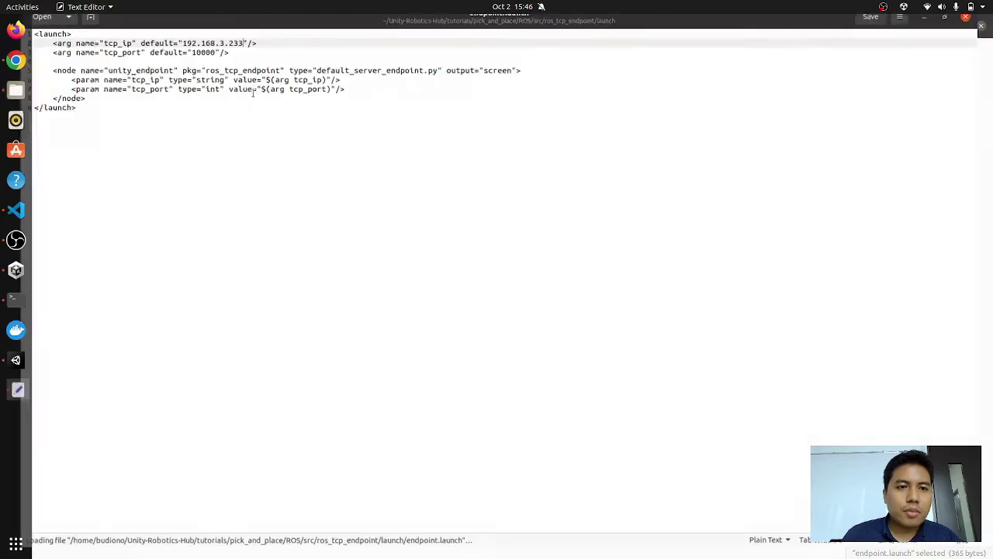
drag(194, 52, 255, 52)
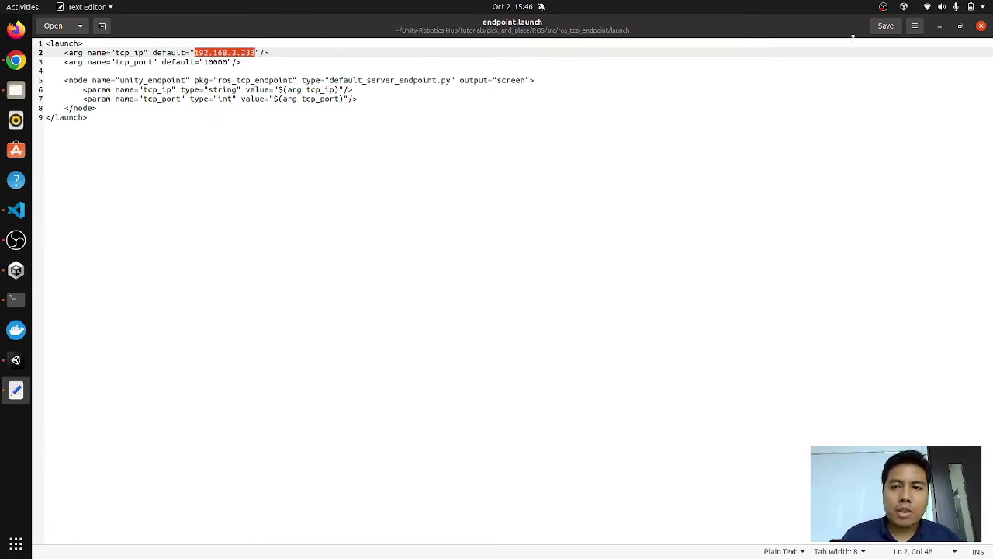
click(885, 26)
click(981, 25)
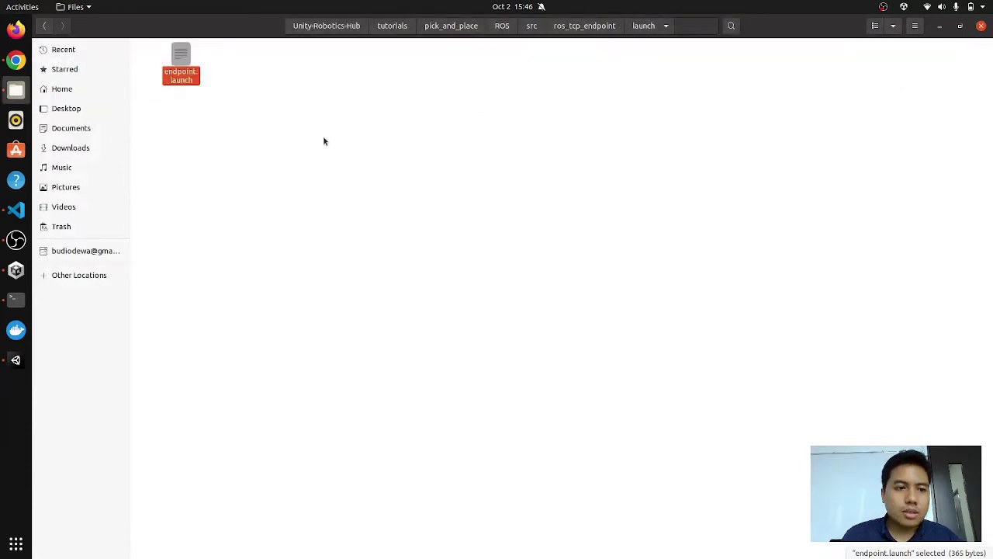
click(15, 299)
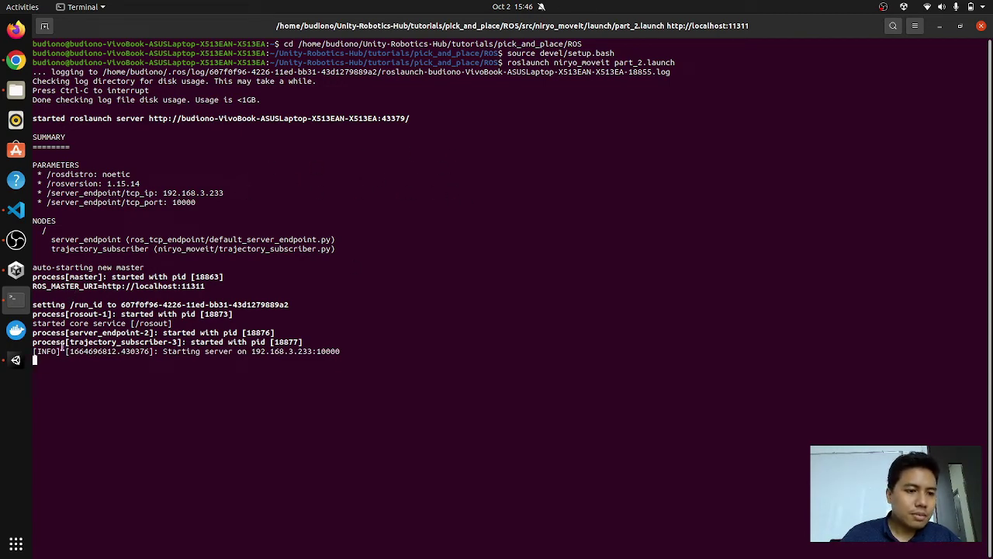
- Arrange the ROS server terminal on the right half and Unity on the left half
drag(349, 358, 149, 304)
double_click(608, 34)
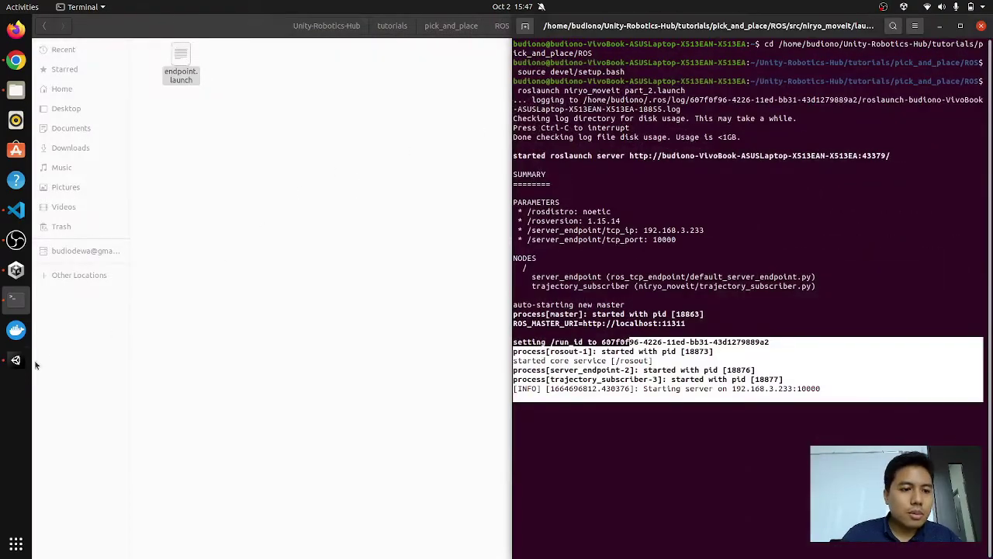
click(15, 360)
double_click(622, 28)
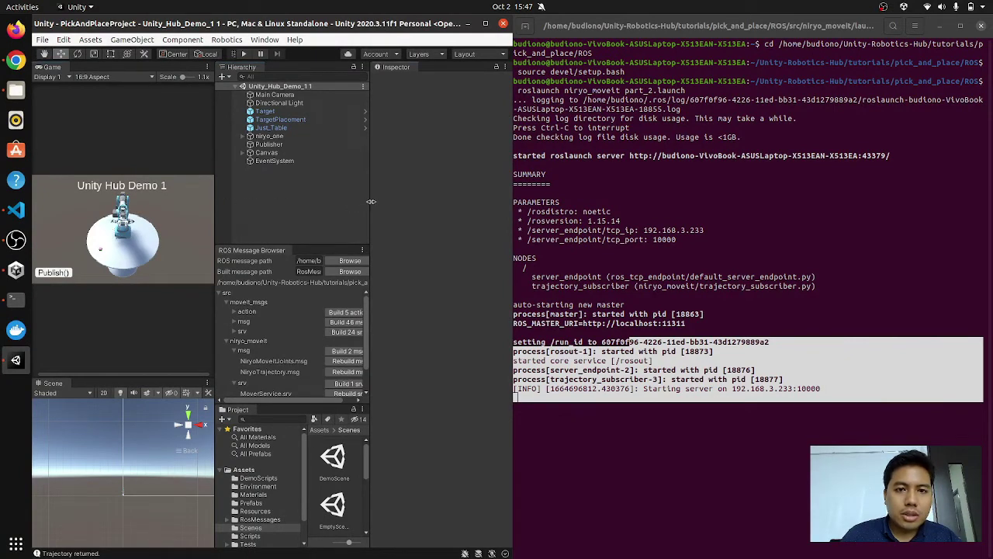
- Close and re-add the Inspector, select Target, and snap Unity back into the left half
click(496, 67)
click(543, 186)
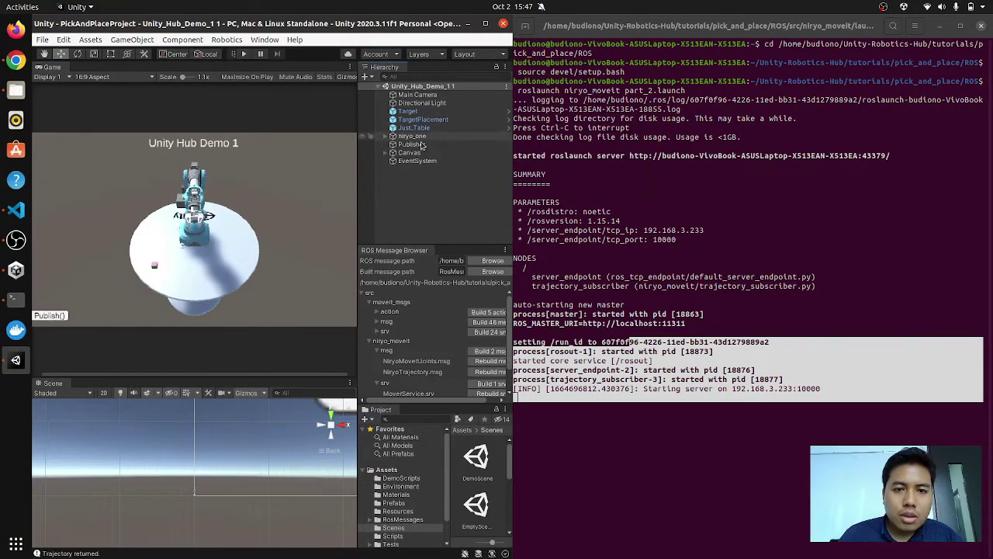
right_click(509, 87)
right_click(417, 200)
key(super+Up)
click(976, 67)
mouse_move(892, 145)
click(827, 172)
click(733, 111)
key(super+Left)
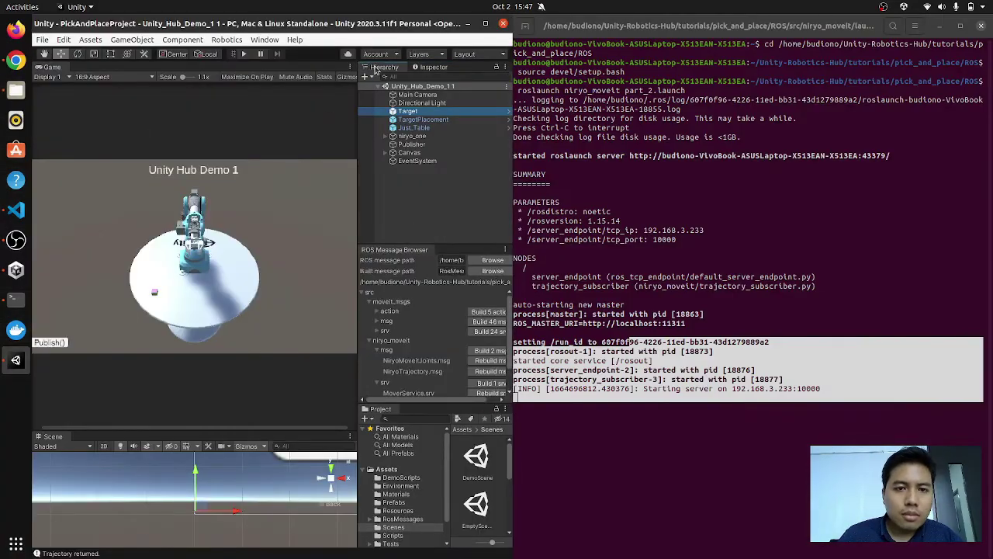
- Enter Play mode and confirm the terminal logs the connection from 192.168.3.233
click(242, 55)
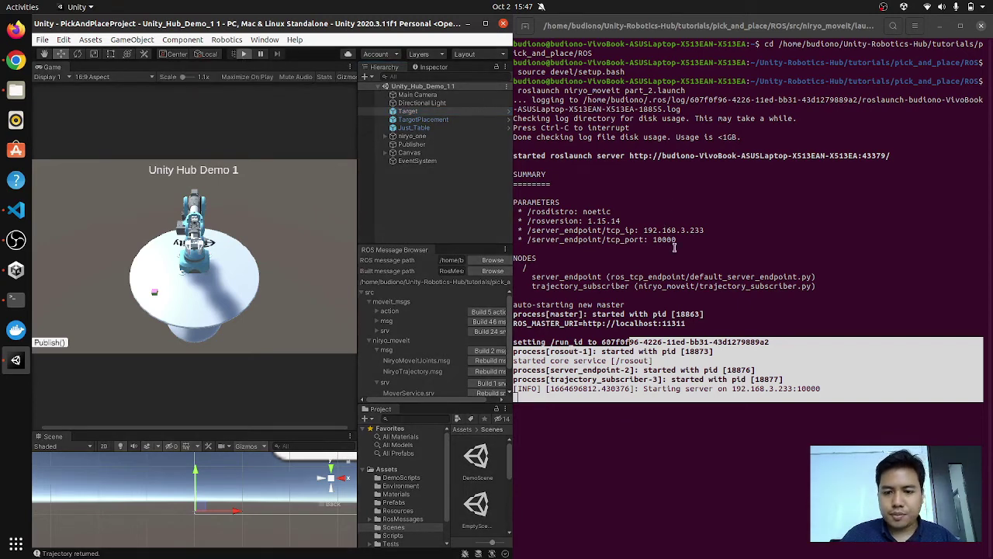
click(674, 247)
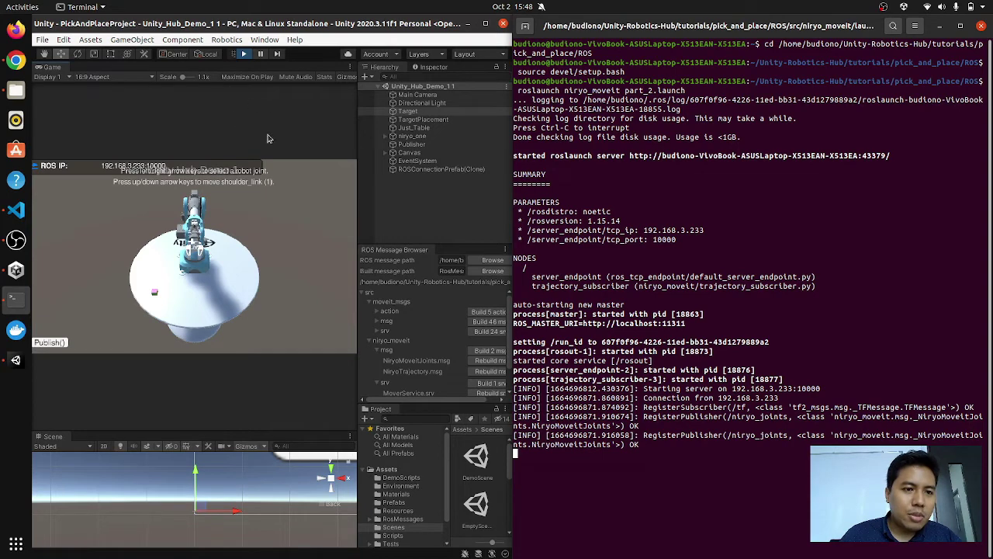
click(262, 229)
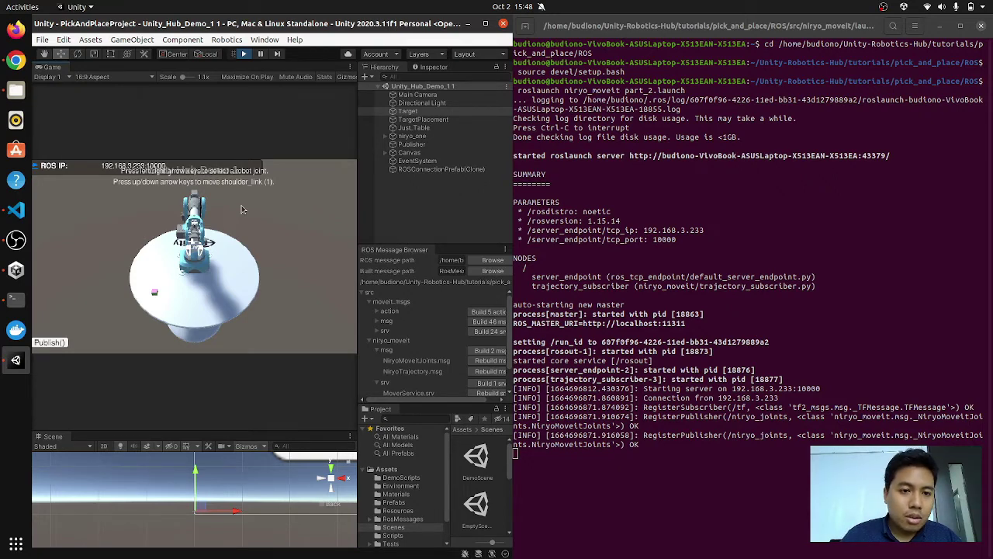
key(Right)
key(Right)
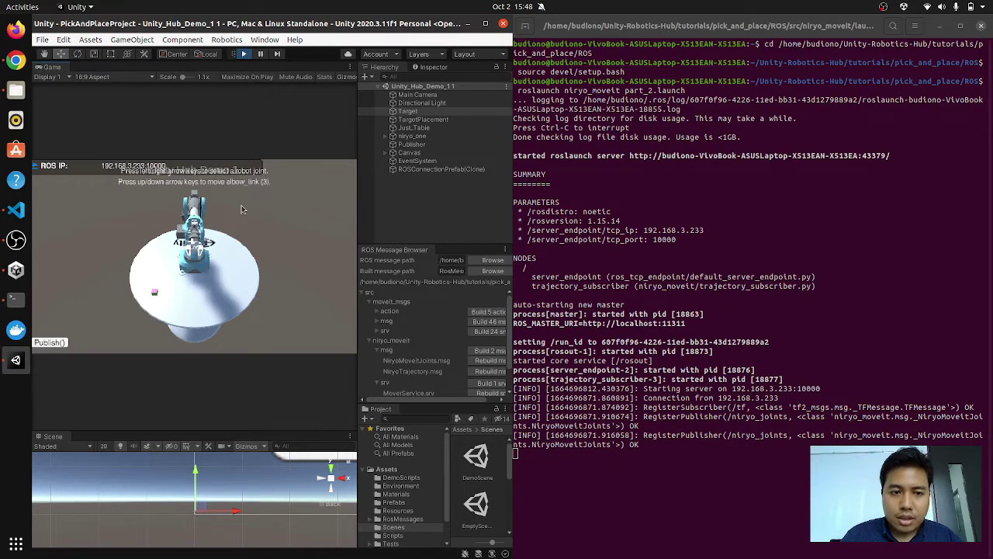
- Rotate the shoulder_link four steps up, then raise the arm_link and elbow_link joints one step each
key(Right)
key(Right)
key(Right)
key(Right)
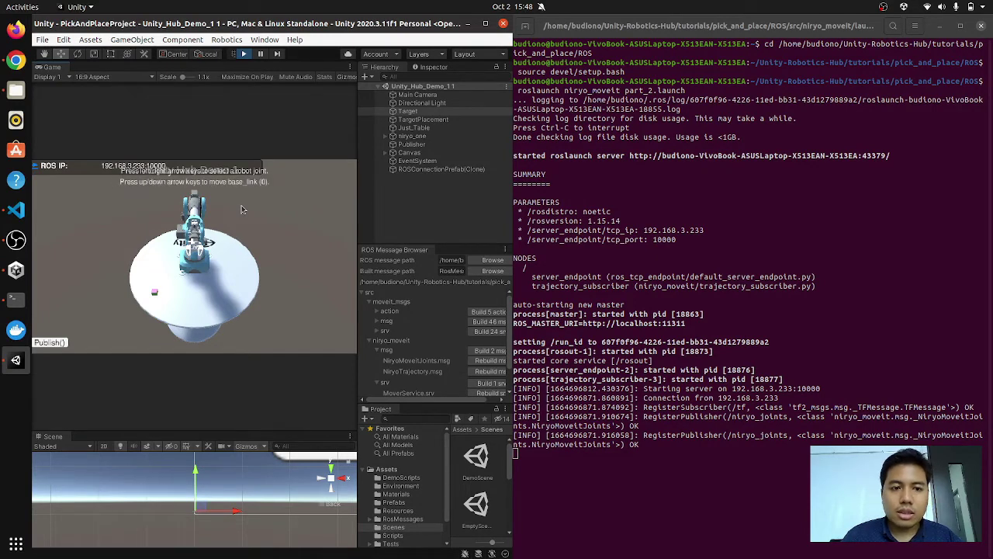
key(Right)
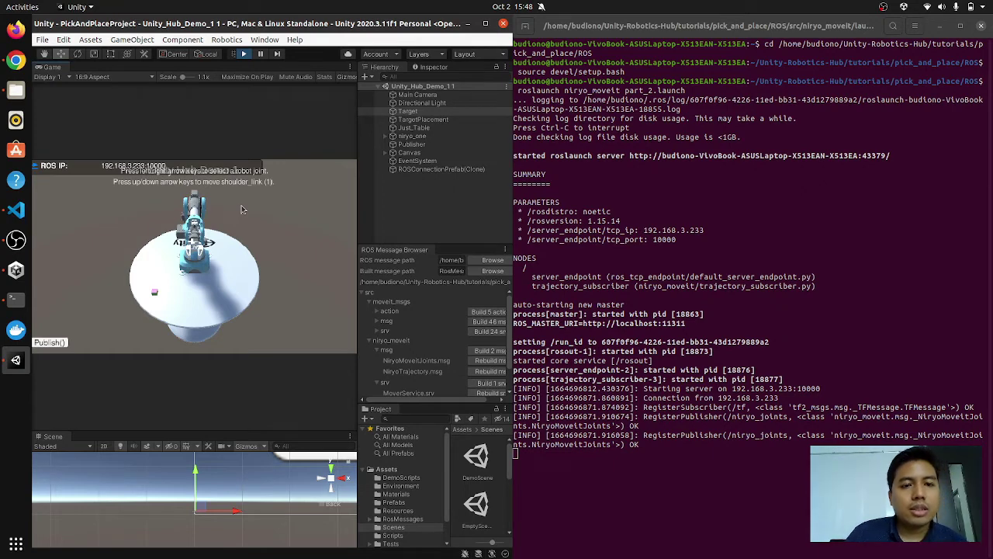
key(Up)
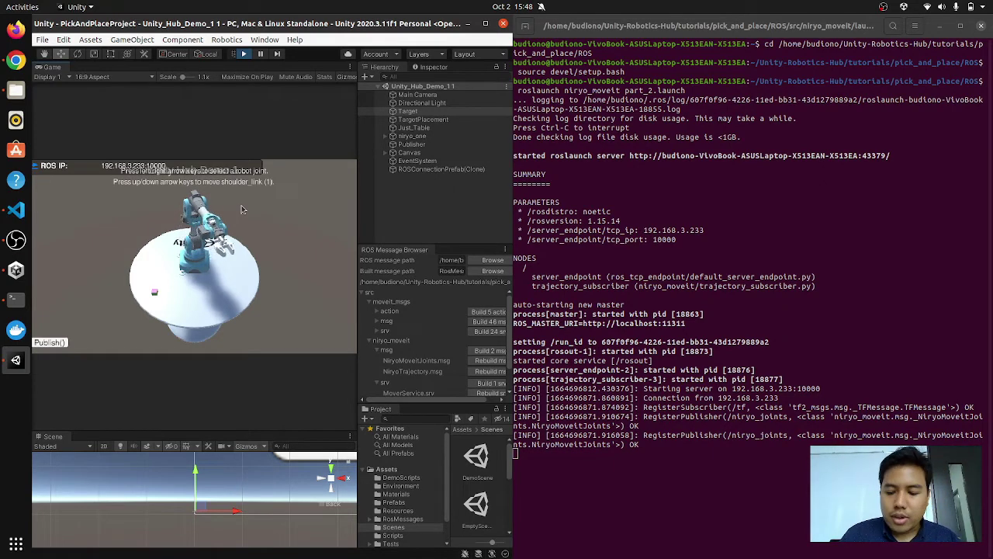
key(Up)
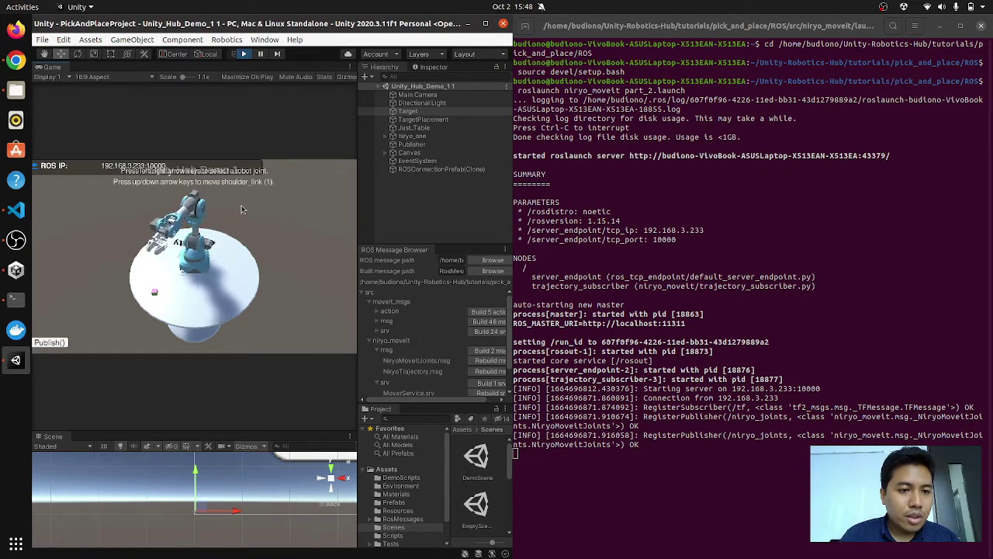
key(Up)
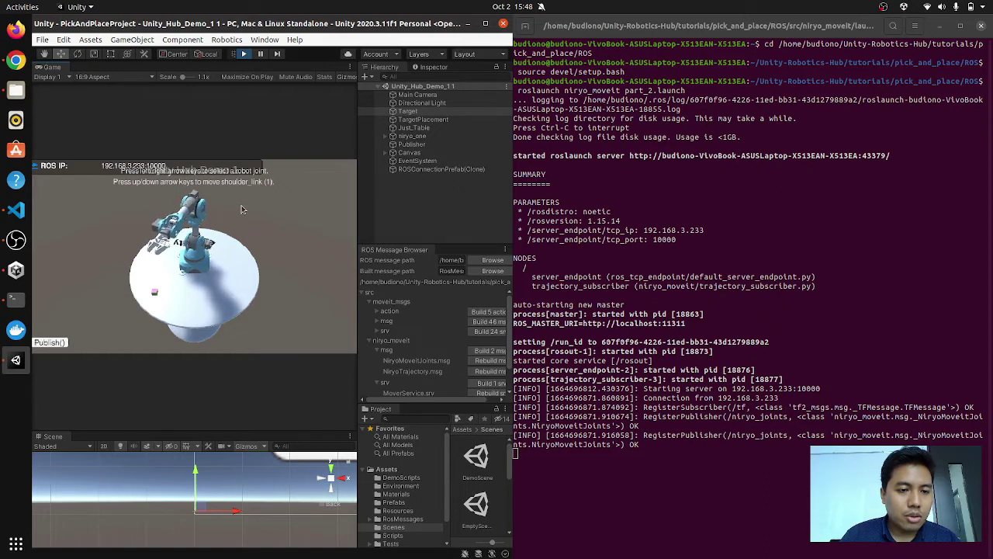
key(Up)
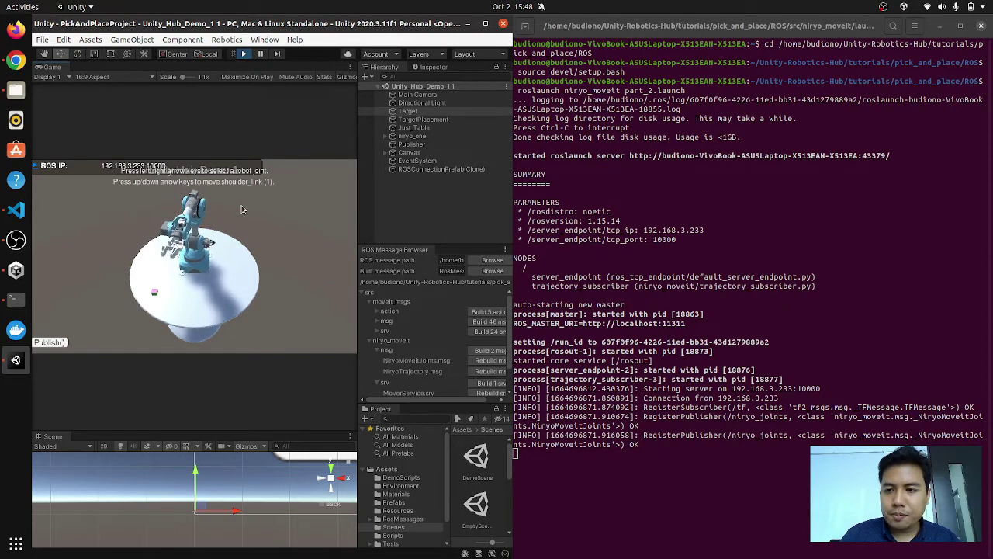
key(Right)
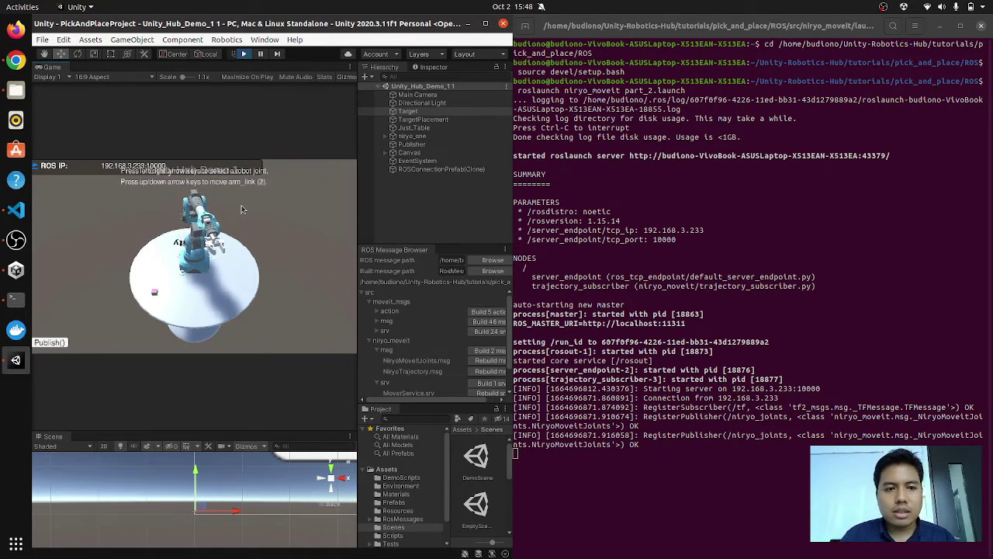
key(Up)
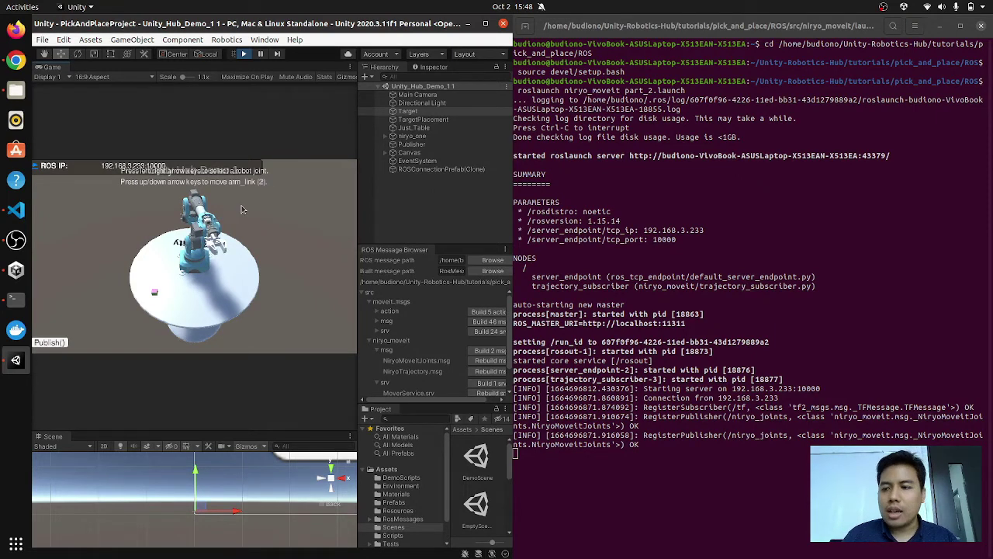
key(Right)
key(Up)
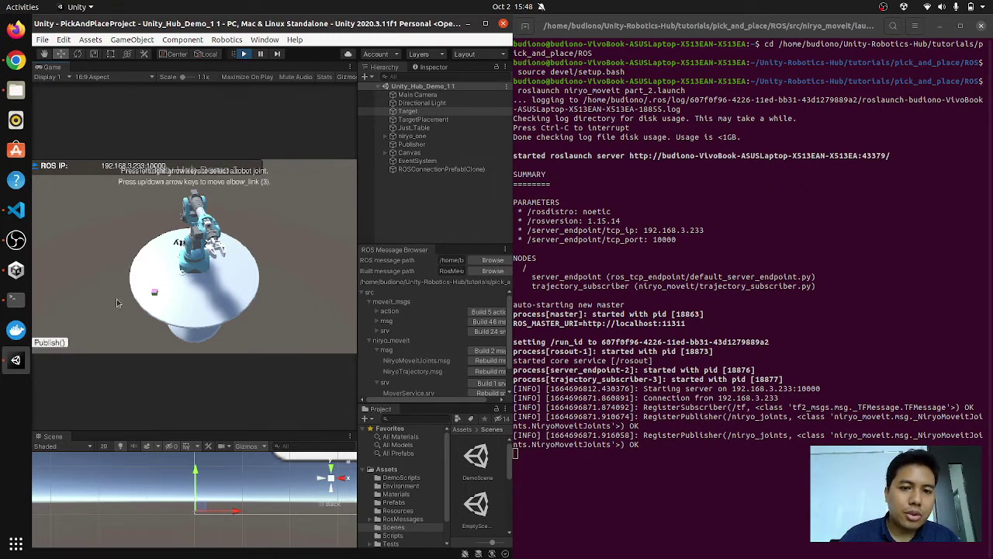
- Publish the arm's joint values to ROS and narrow the Game view slightly
click(53, 342)
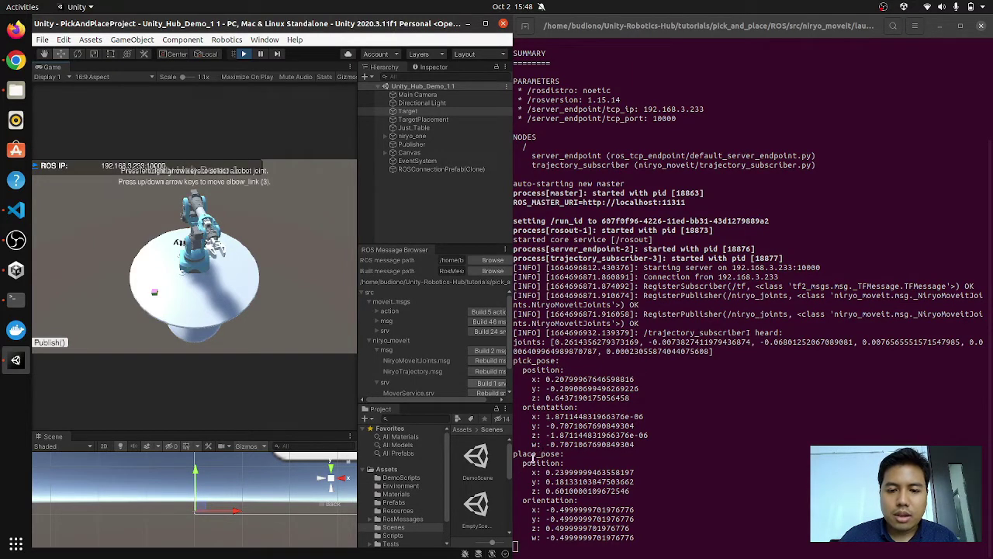
drag(357, 217, 333, 217)
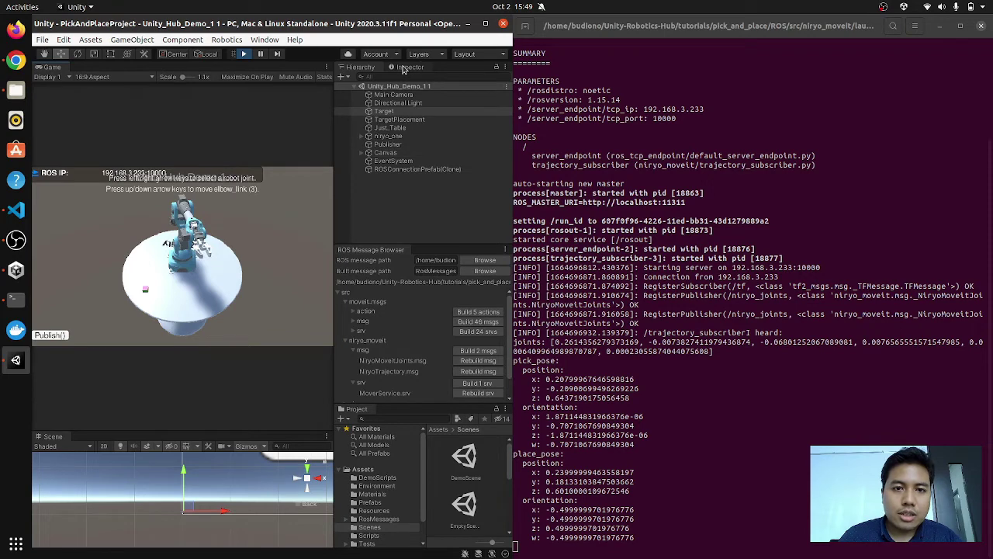
- Select the Target cube and compare its Transform Position (0.20799, -0.20900) with the terminal's pick_pose values
click(387, 111)
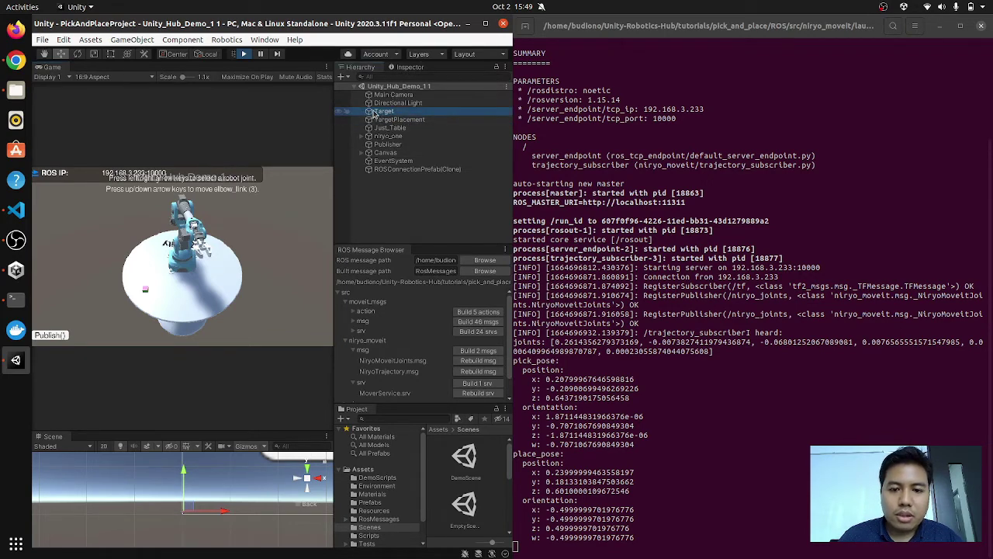
click(410, 69)
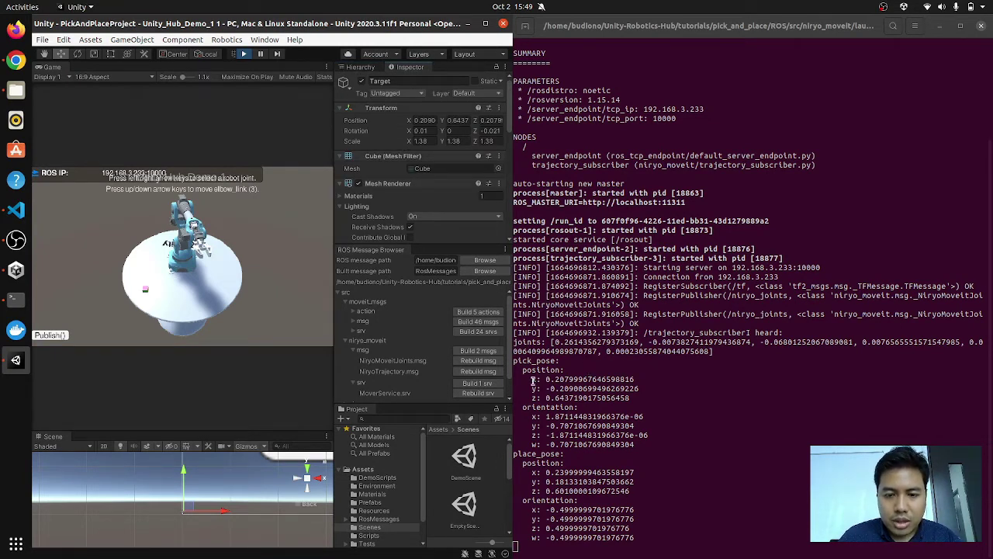
drag(532, 380, 593, 397)
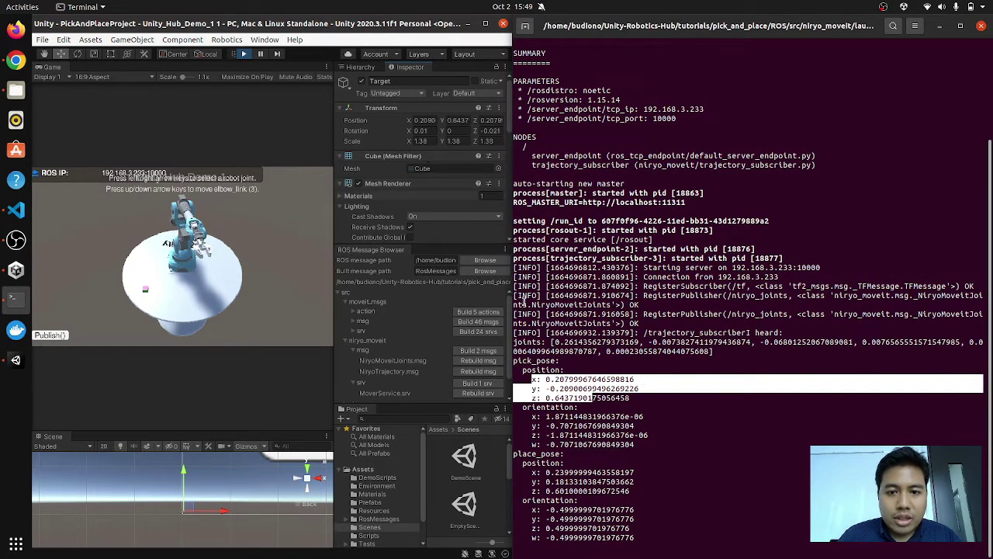
click(548, 380)
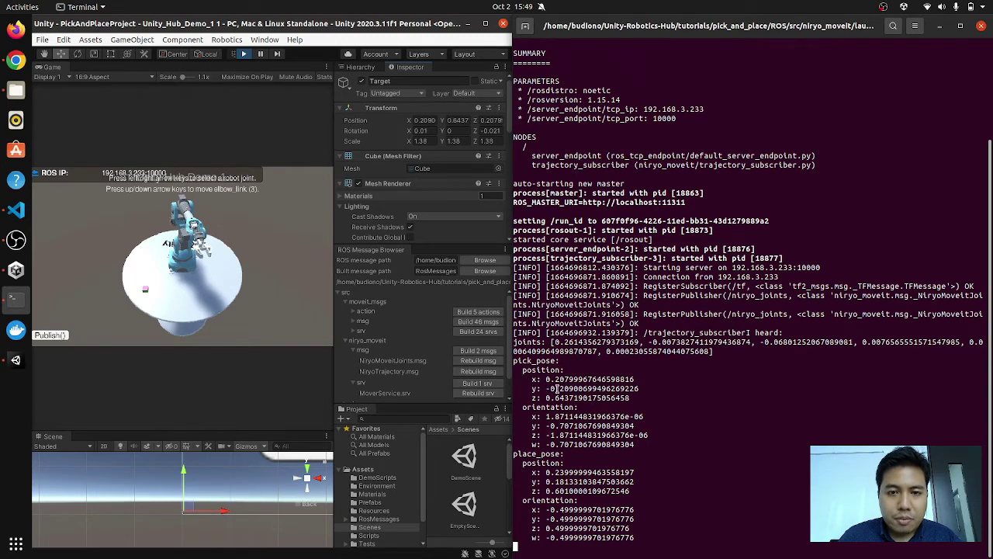
click(297, 279)
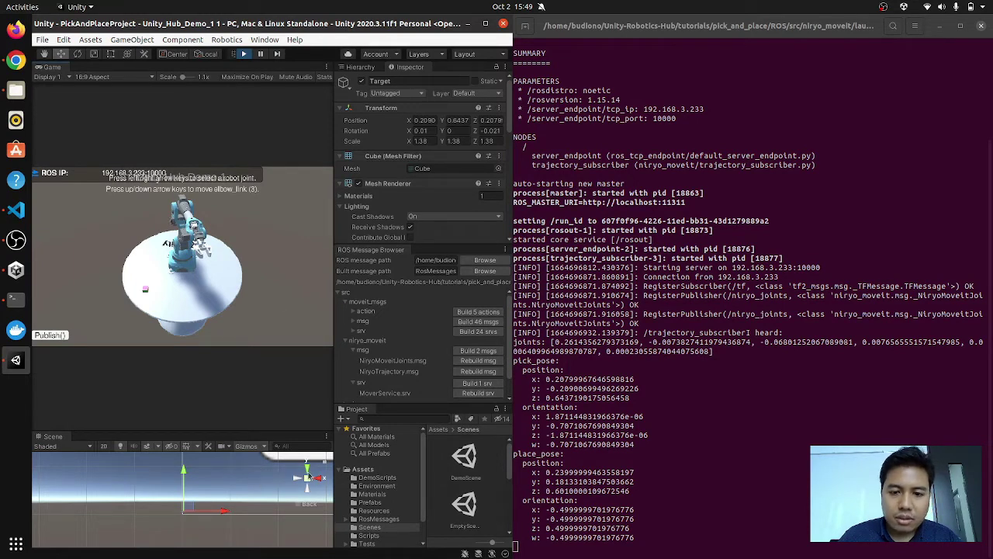
drag(551, 389, 592, 389)
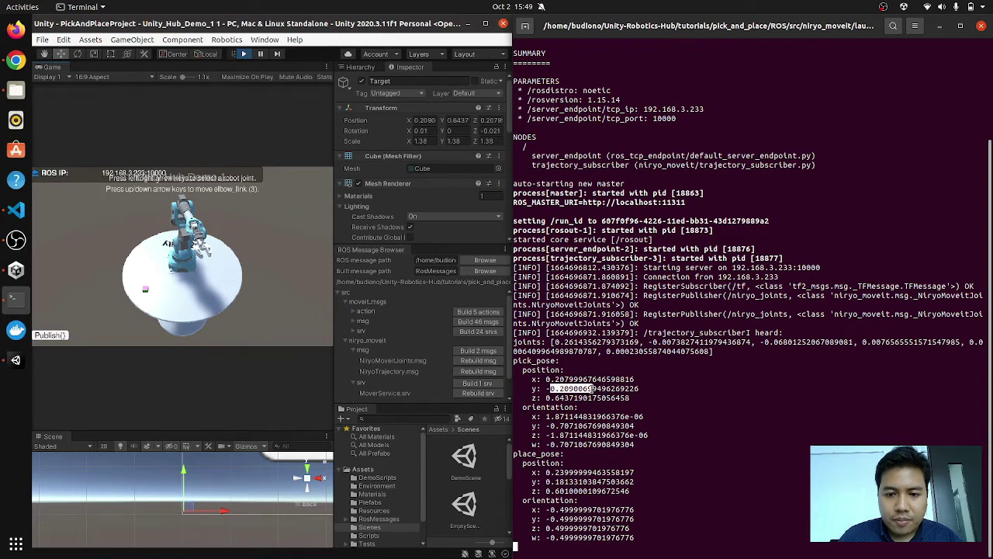
click(482, 120)
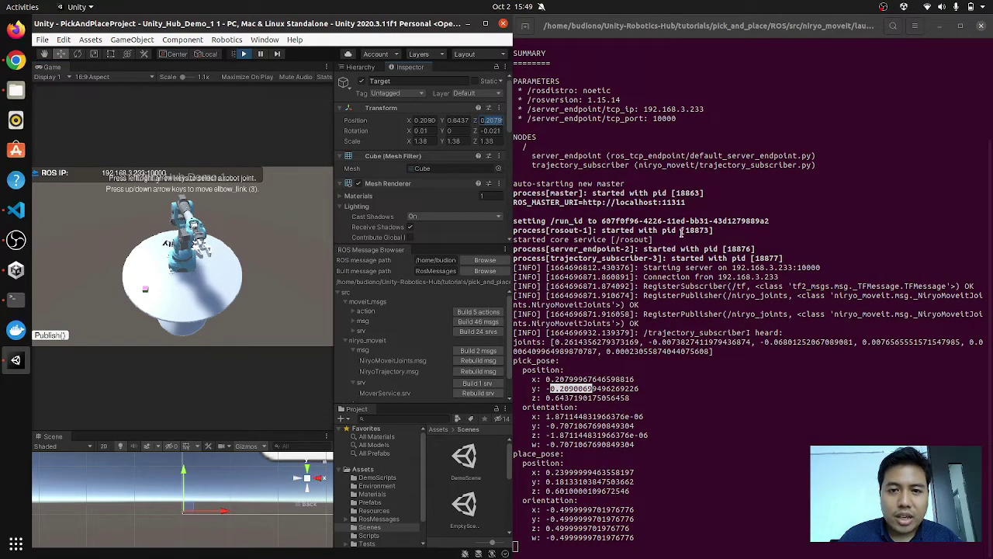
drag(592, 387, 638, 388)
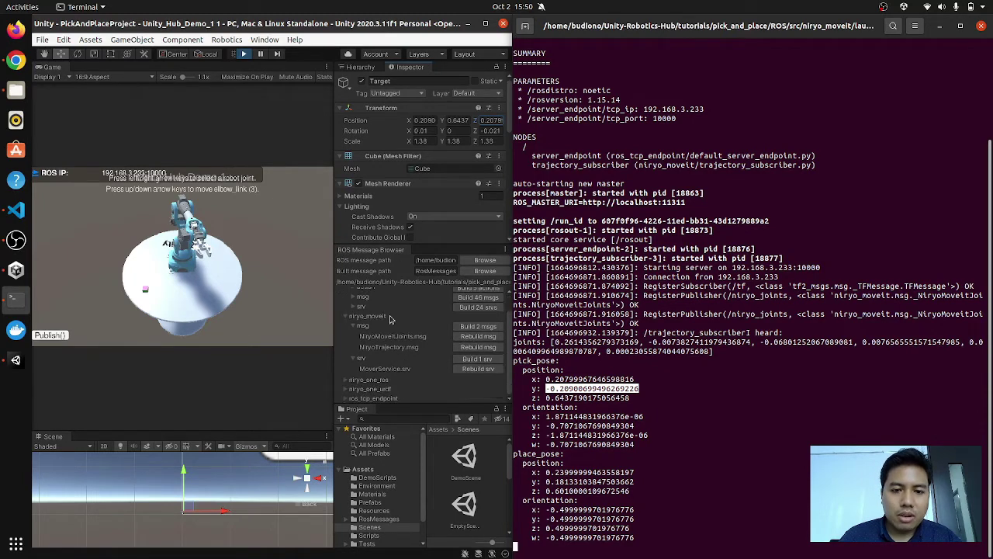
scroll(386, 334, down, 1)
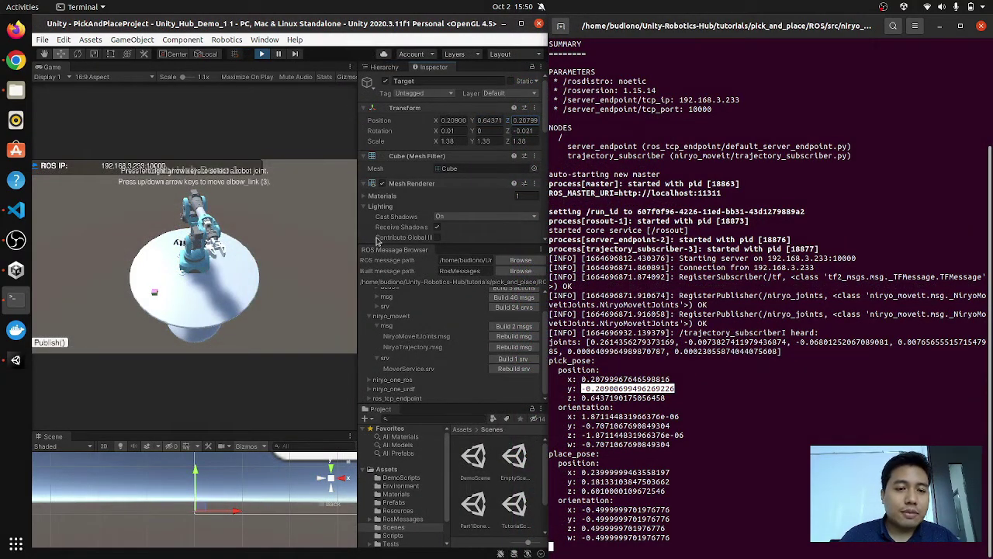
- Maximize the Unity editor, enlarge the Project panel and select the Unity_Hub_Demo_2 scene asset
drag(359, 236, 362, 235)
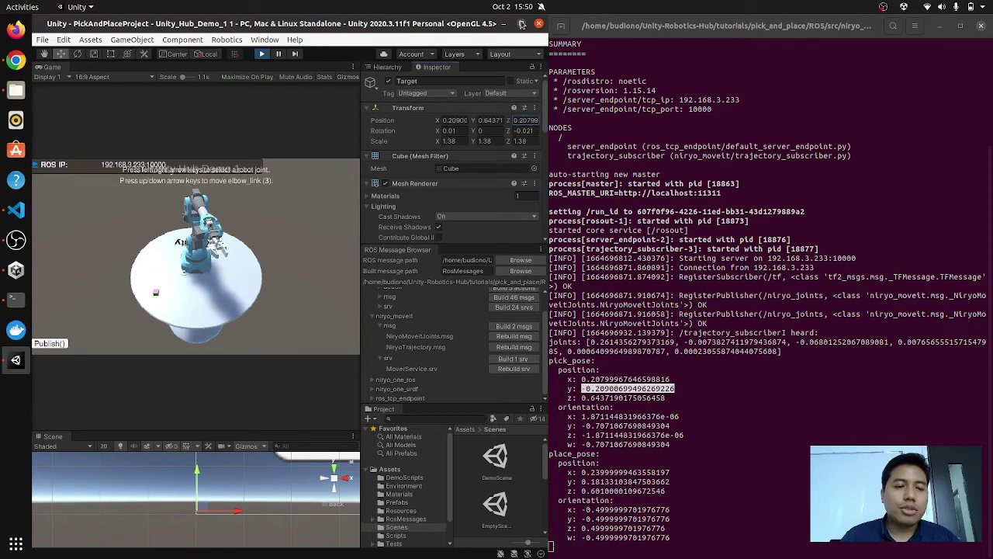
click(522, 25)
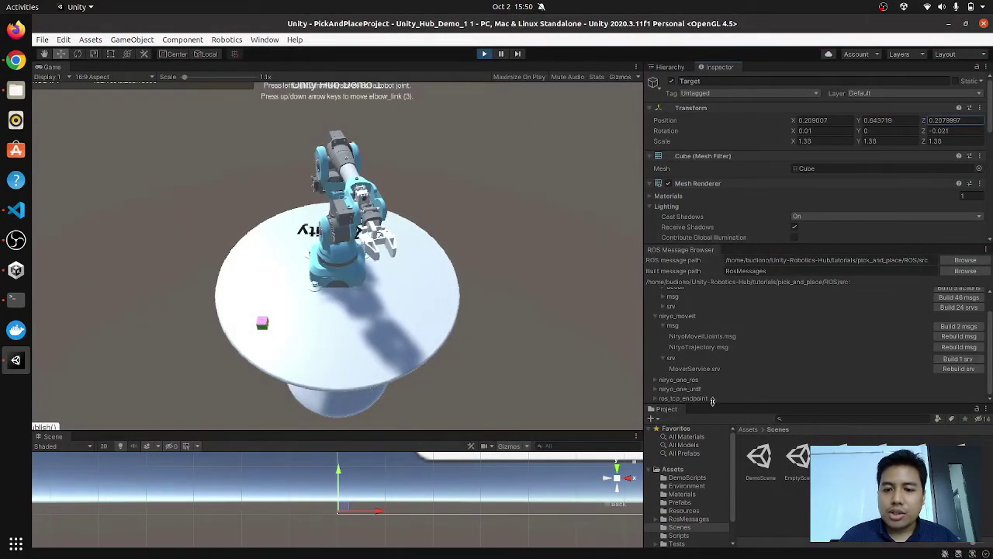
drag(714, 403, 487, 281)
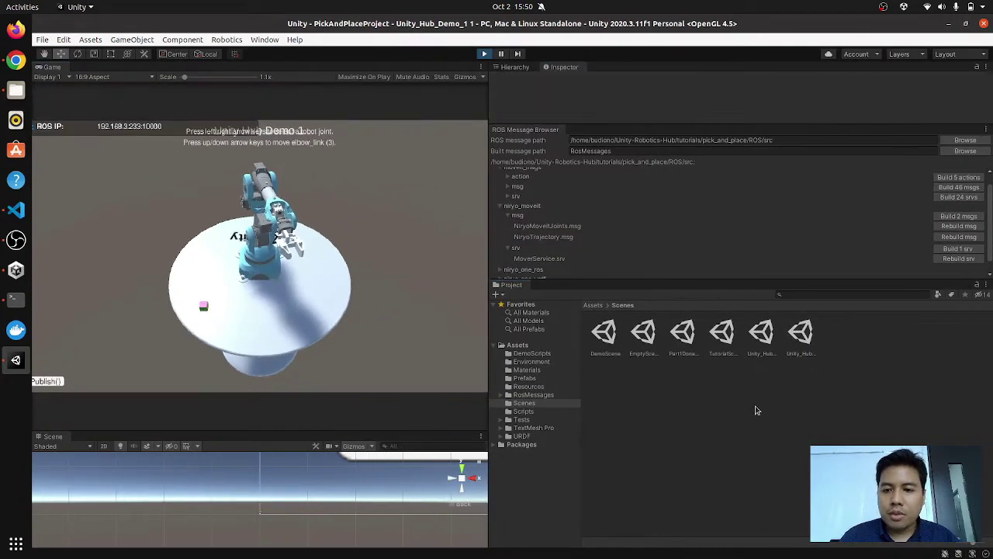
click(798, 336)
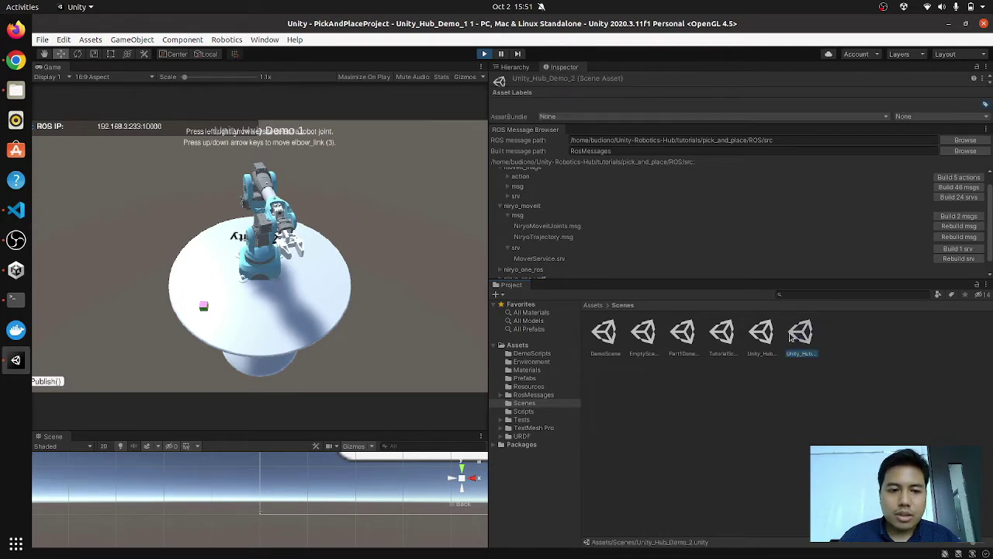
- Open the Unity_Hub_Demo_2 scene and expand the Hierarchy to show all its objects
double_click(802, 333)
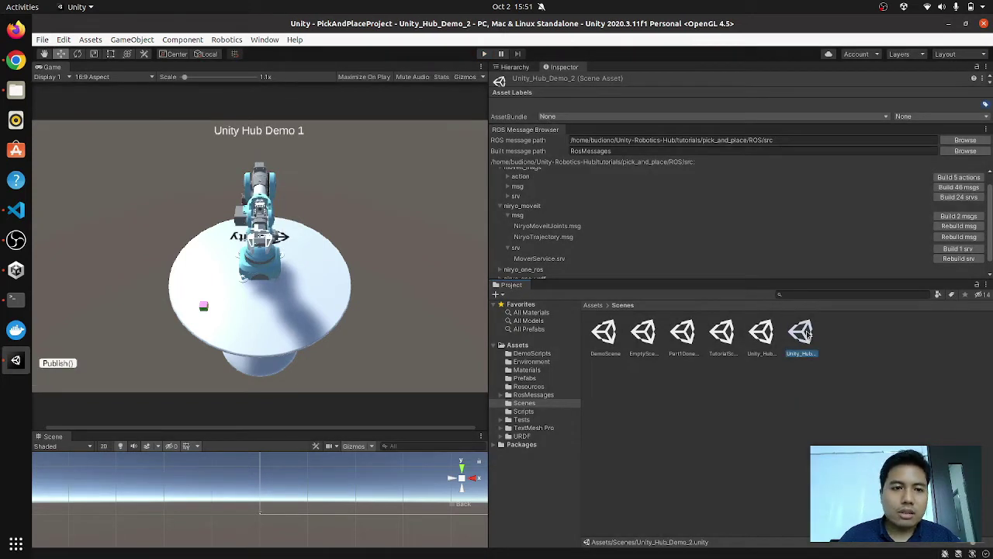
click(512, 68)
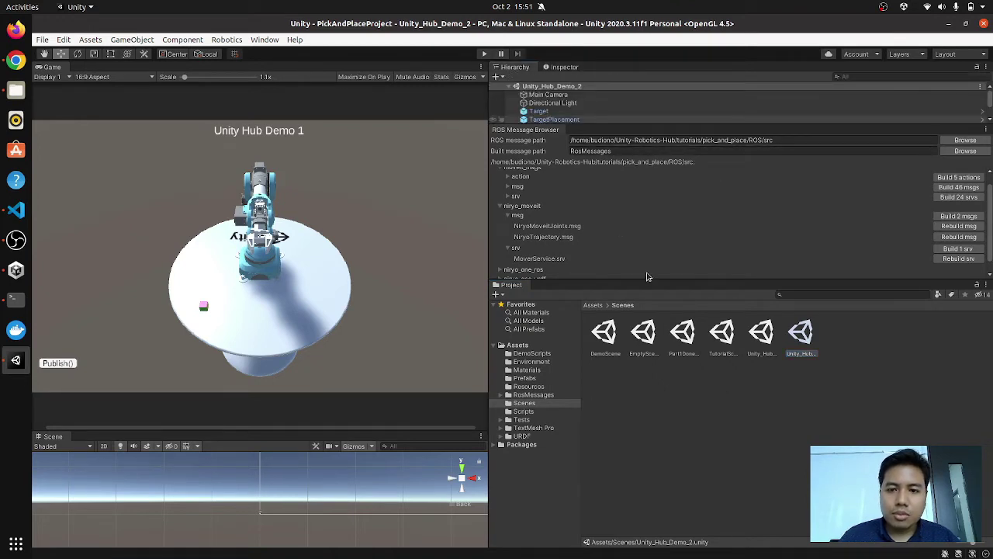
drag(649, 280, 648, 410)
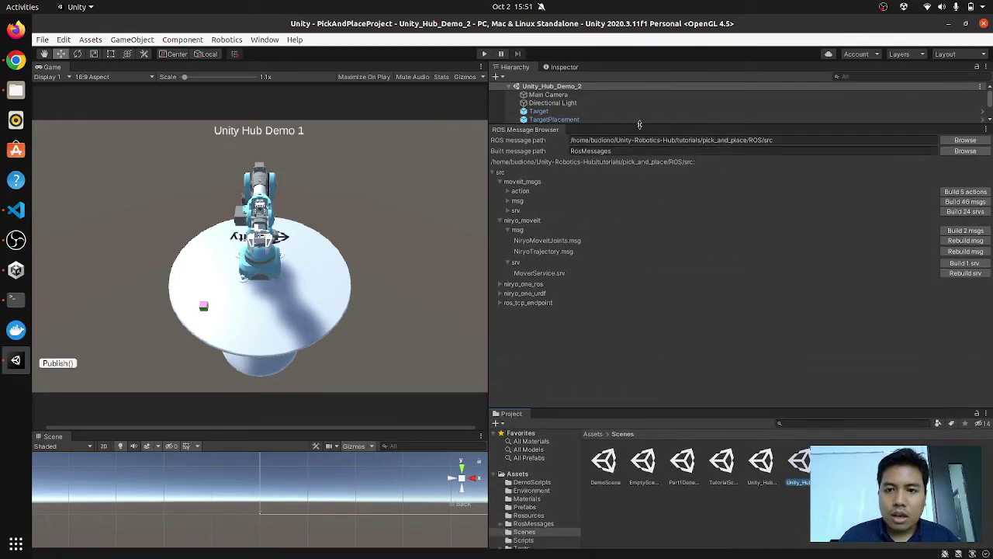
drag(639, 125, 630, 250)
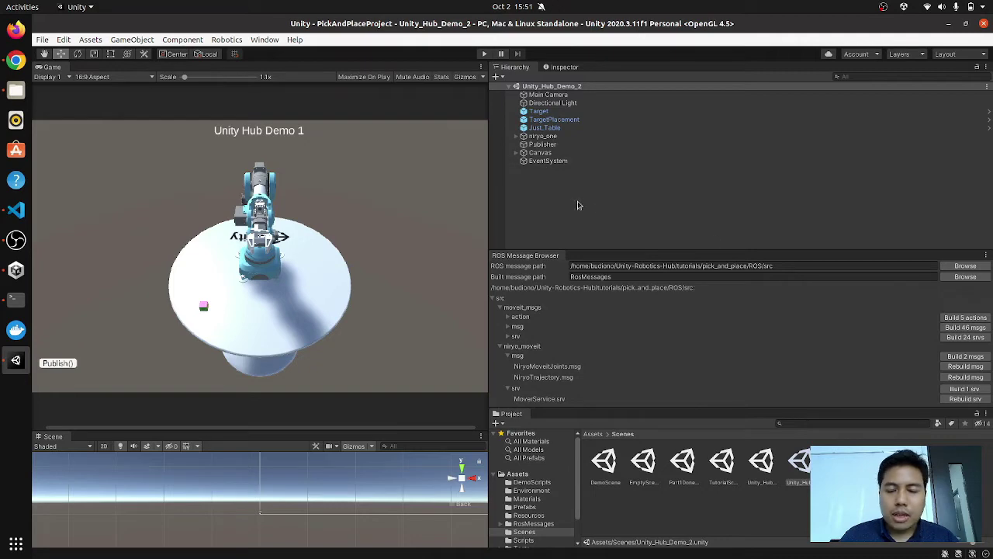
click(15, 60)
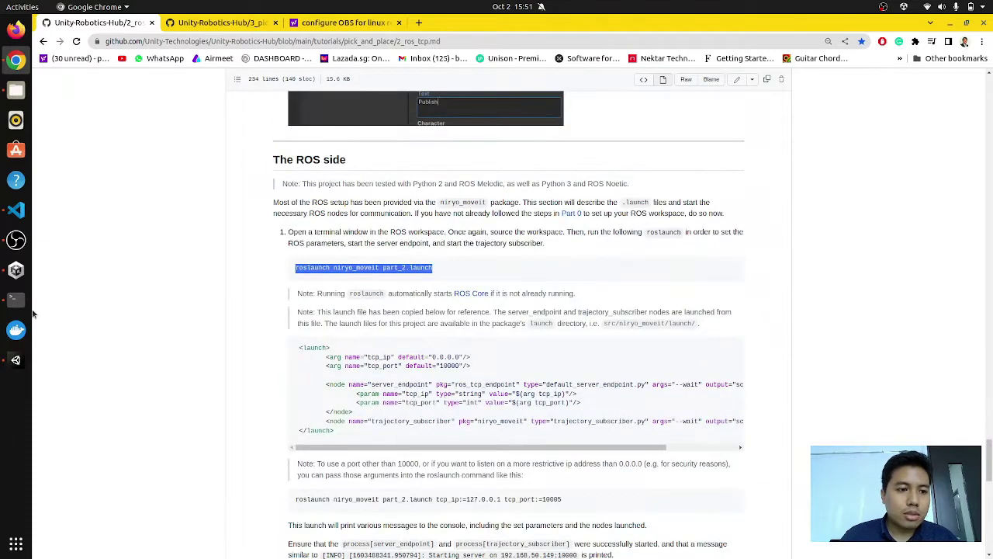
click(16, 359)
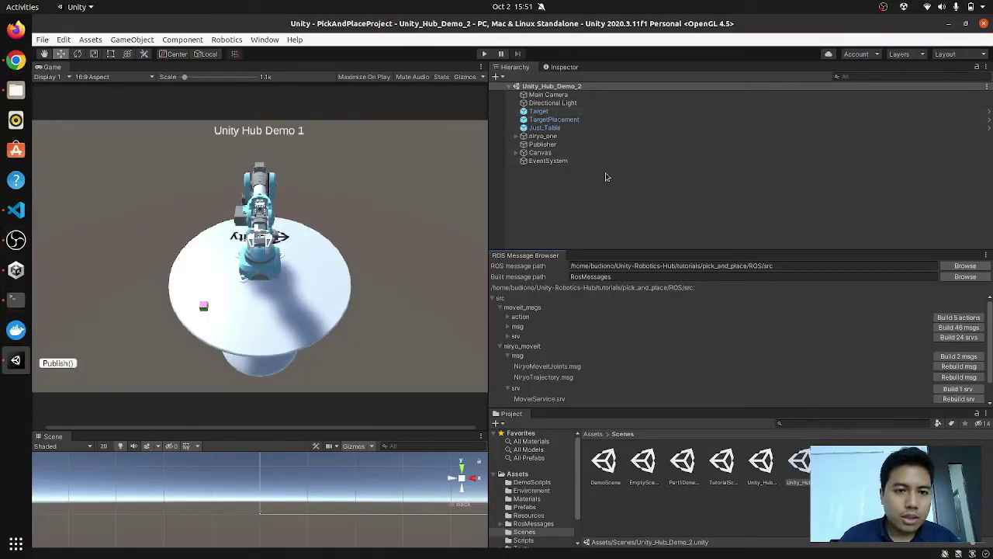
- Change the Canvas Text (TMP) heading from Unity Hub Demo 1 to Unity Hub Demo 2
click(515, 152)
click(557, 161)
click(564, 67)
click(613, 191)
key(BackSpace)
text(2)
- Select the Publisher and review its /niryo_joints topic and Trajectory Planner settings in the Inspector
click(512, 68)
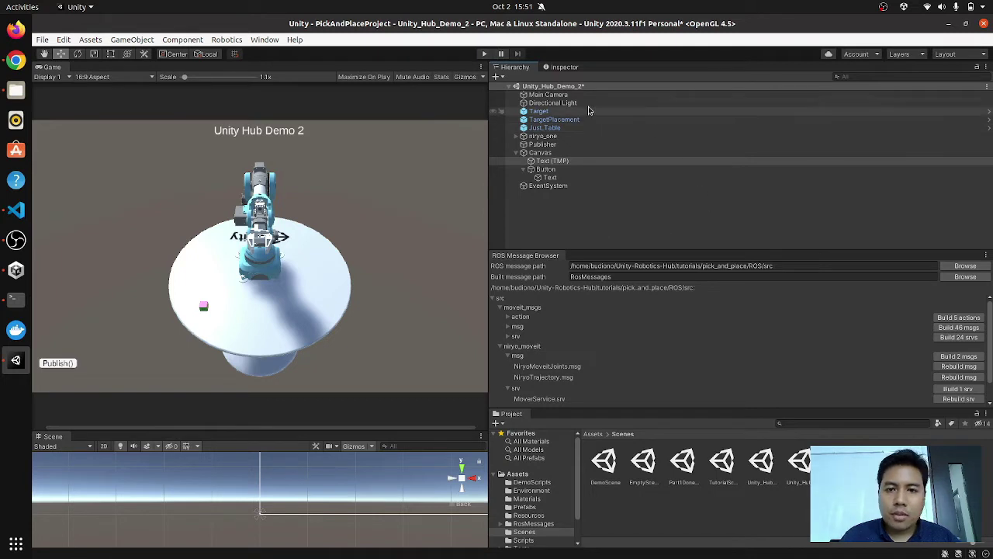
click(547, 145)
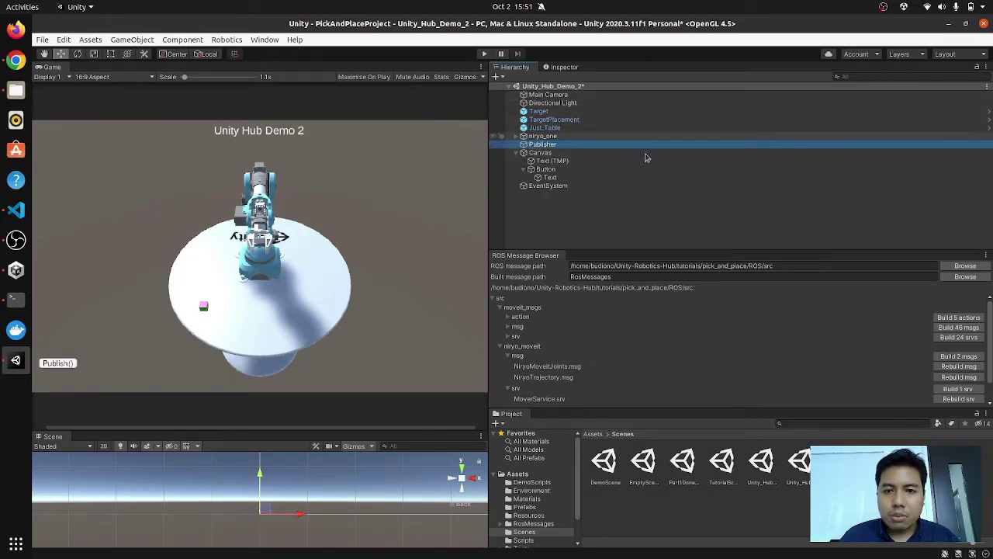
click(552, 67)
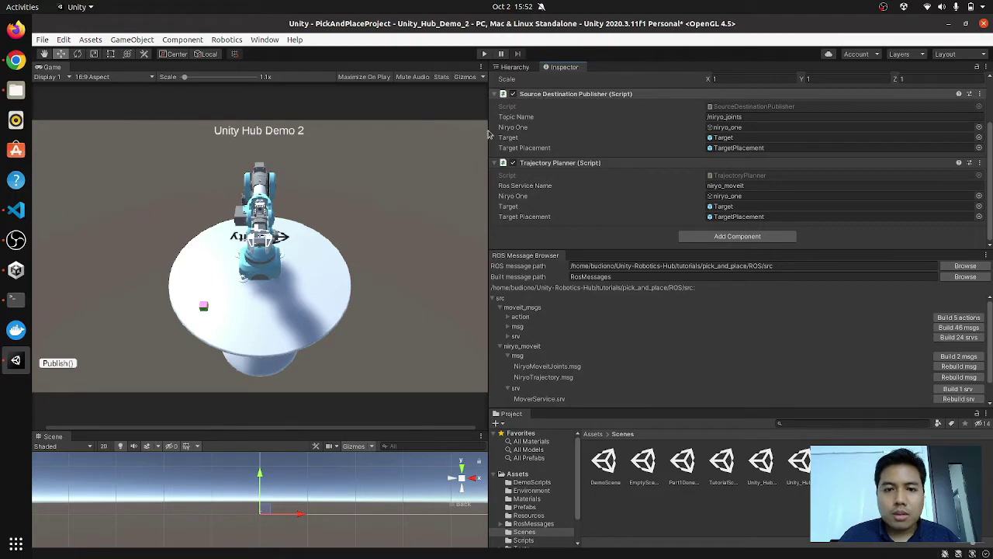
- Stop the running part_2.launch session with Ctrl+C in a maximized Terminal
click(15, 298)
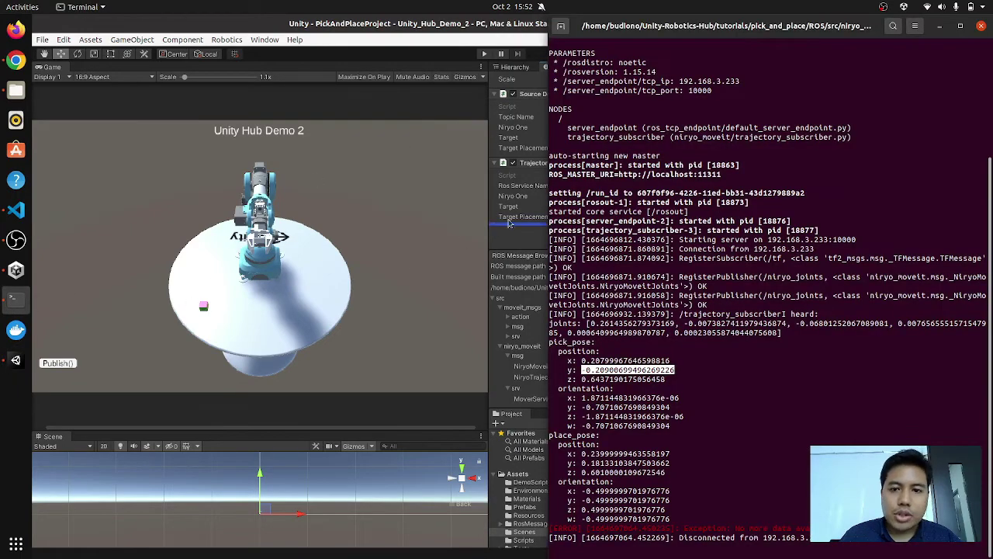
click(960, 25)
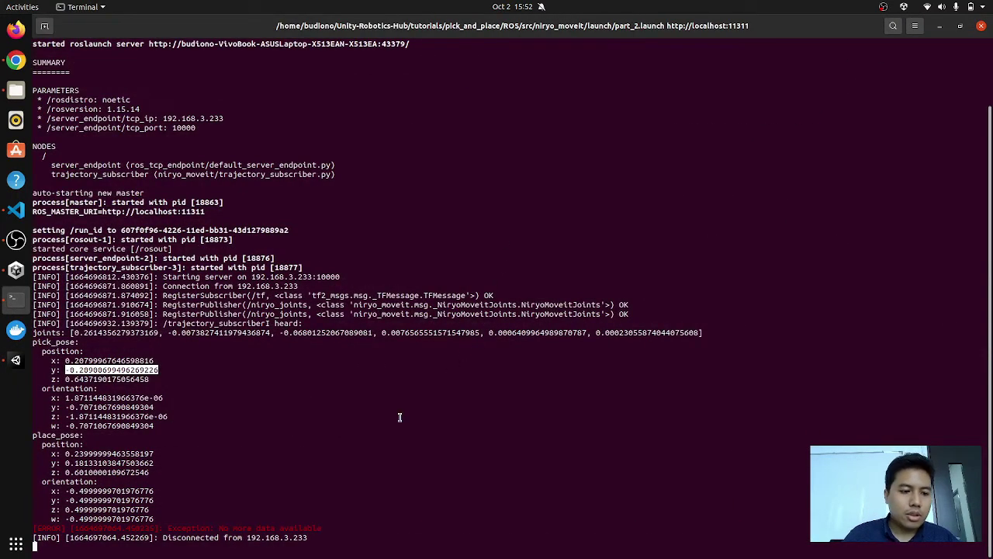
key(ctrl+c)
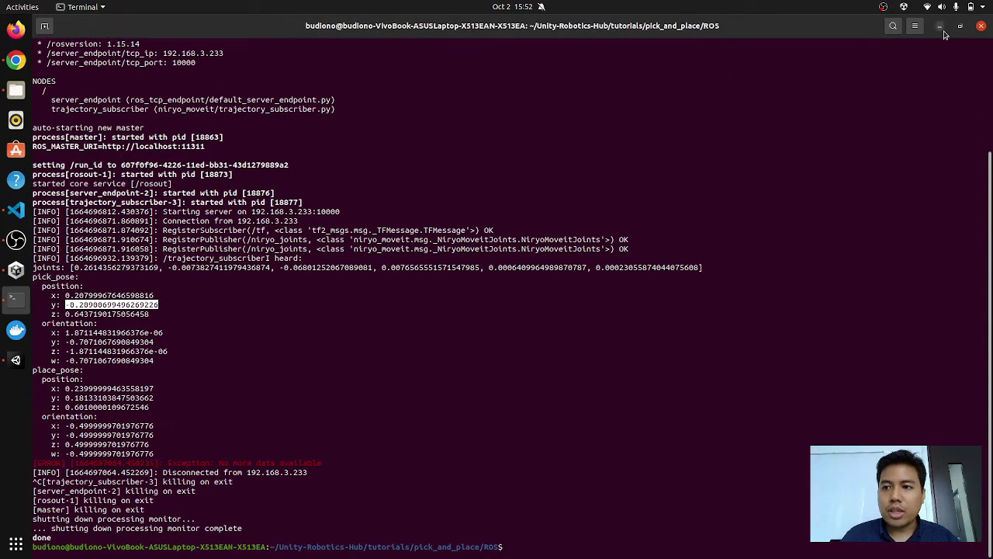
- Go to the 3_pick_and_place tutorial and select its roslaunch niryo_moveit part_3.launch command
click(10, 62)
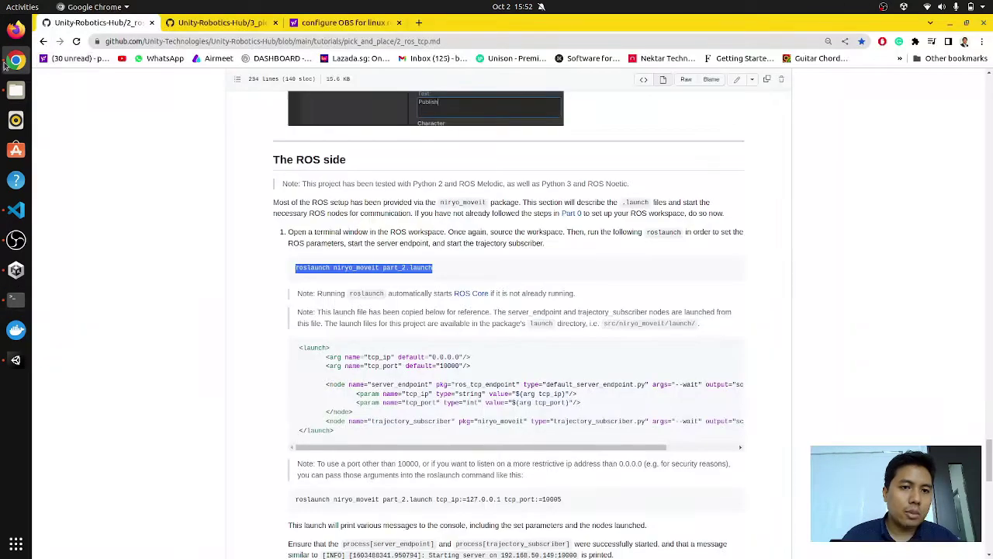
click(202, 22)
scroll(419, 148, down, 1)
scroll(404, 186, up, 1)
drag(295, 208, 432, 208)
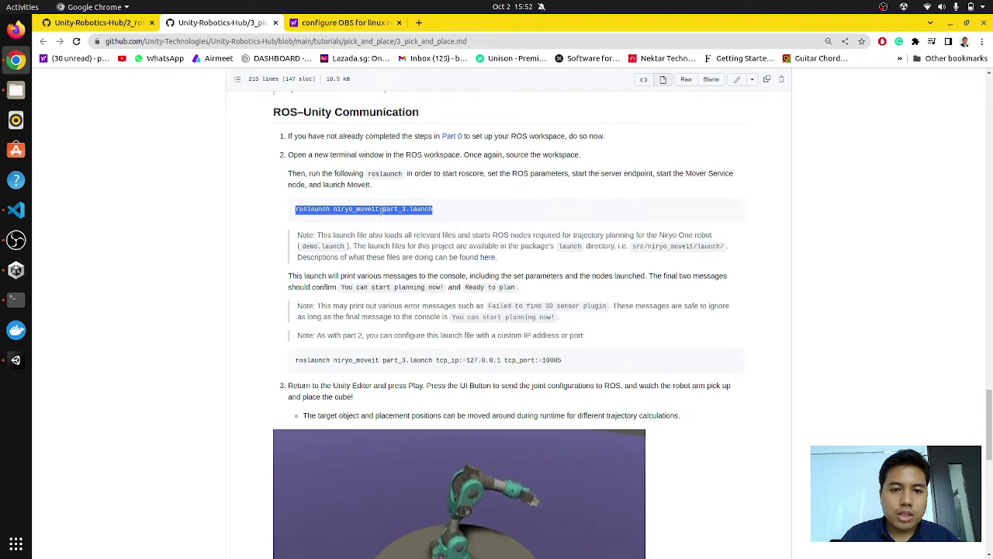
- Navigate up to src, then into niryo_moveit/launch to view the part_2, part_3 and part_4 launch files
click(16, 90)
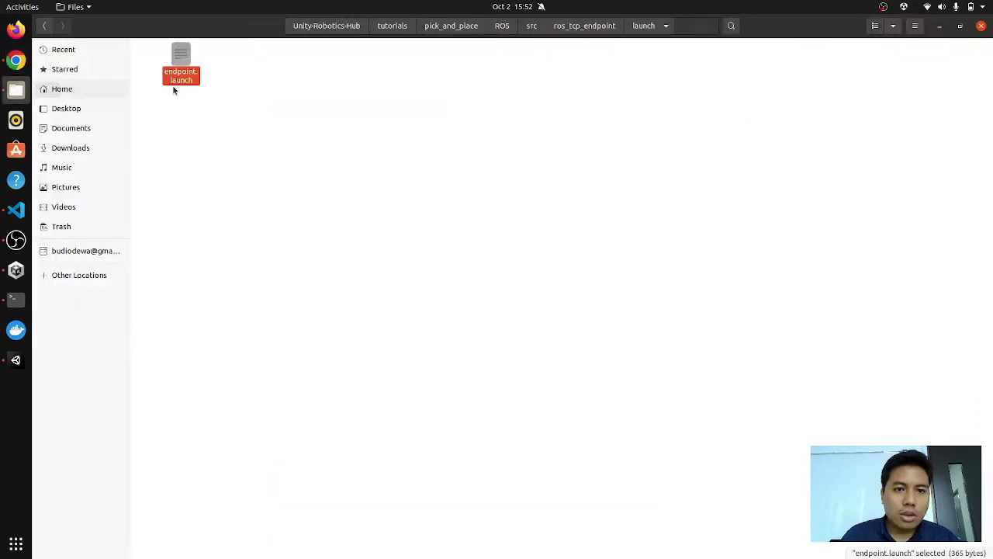
key(BackSpace)
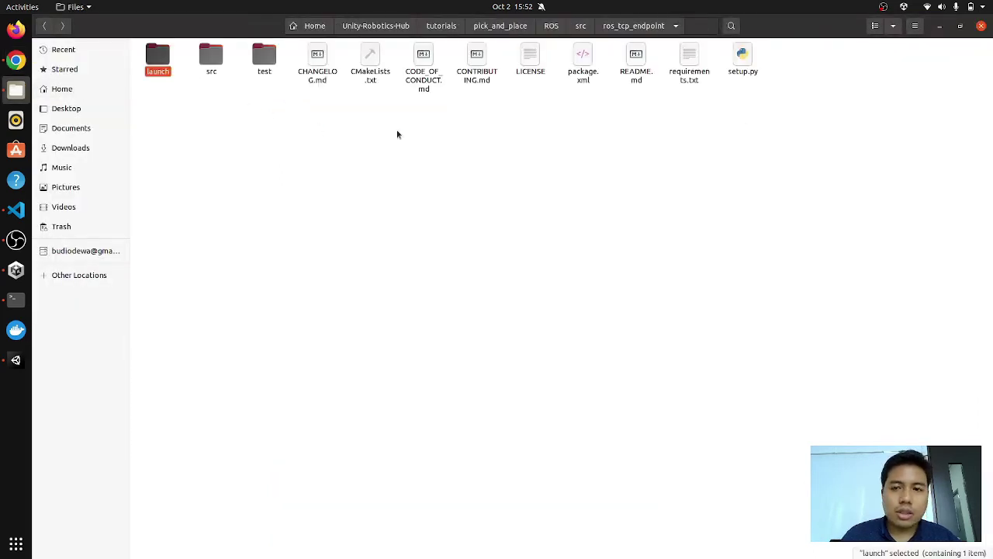
key(BackSpace)
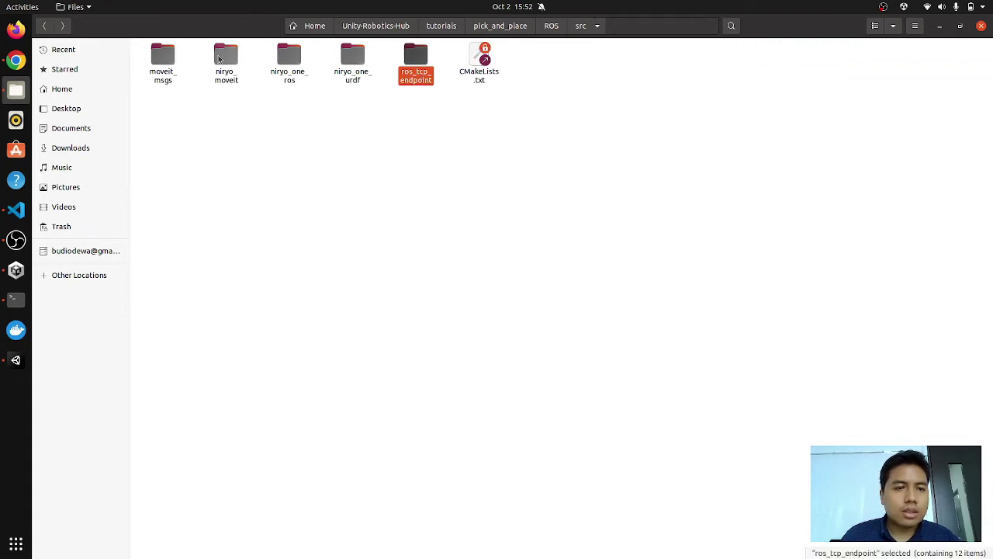
key(BackSpace)
double_click(319, 56)
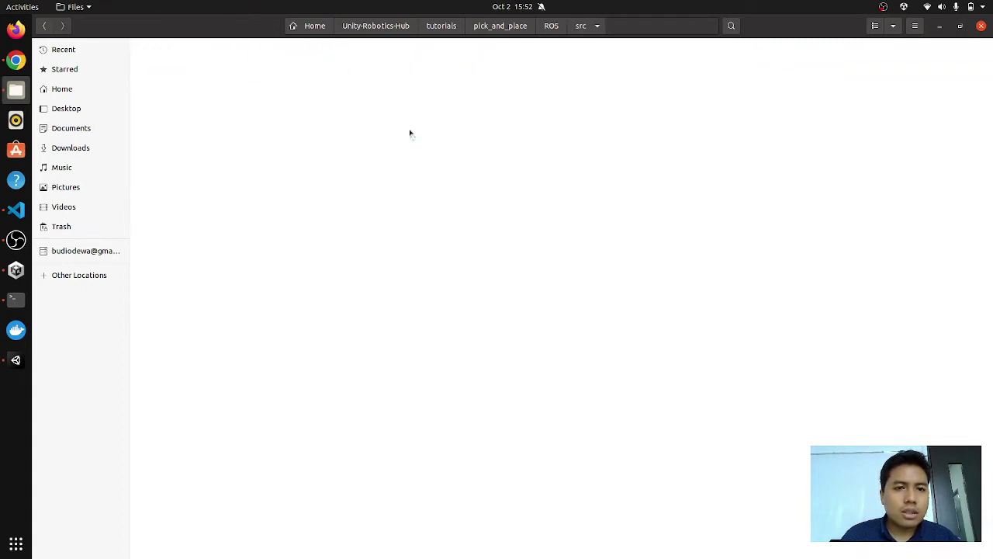
double_click(226, 59)
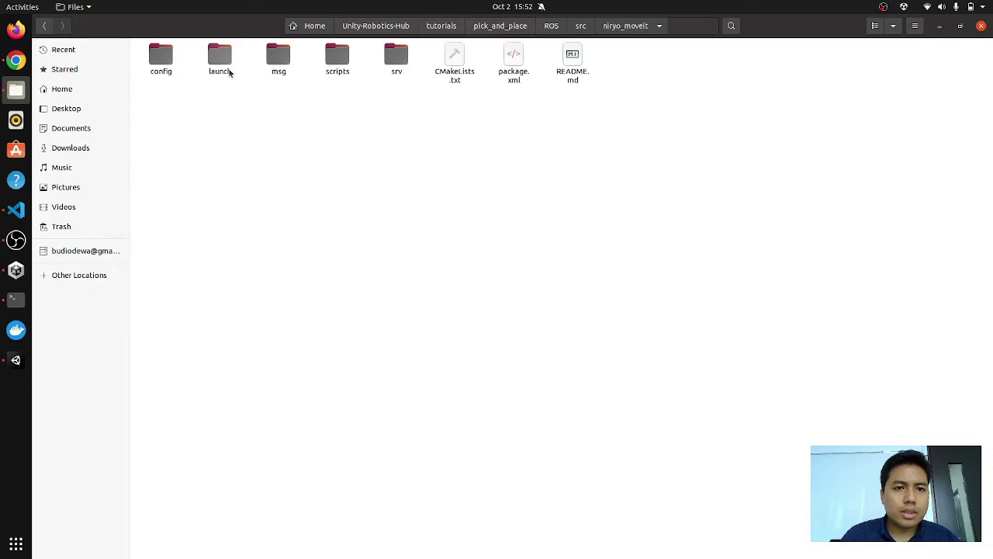
double_click(224, 62)
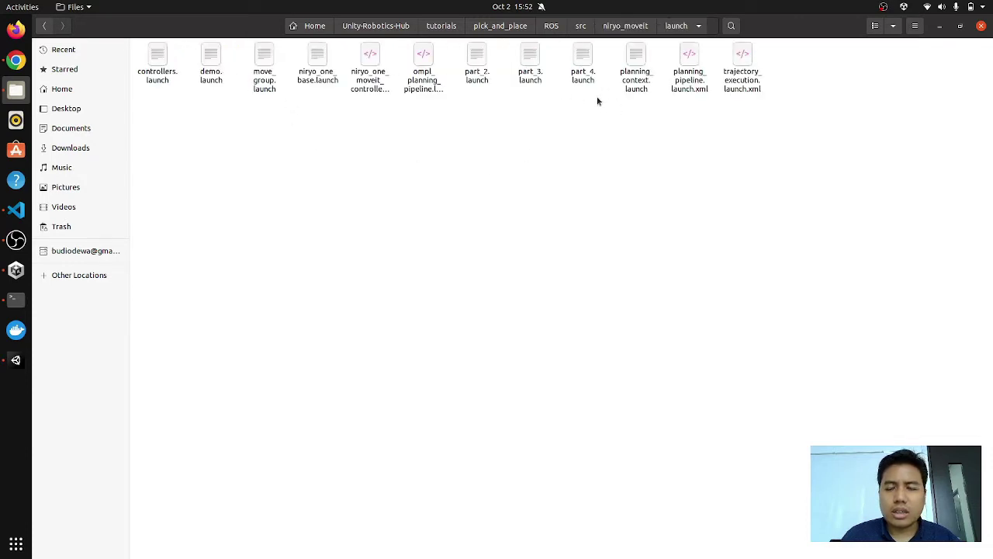
drag(612, 106, 458, 43)
click(487, 113)
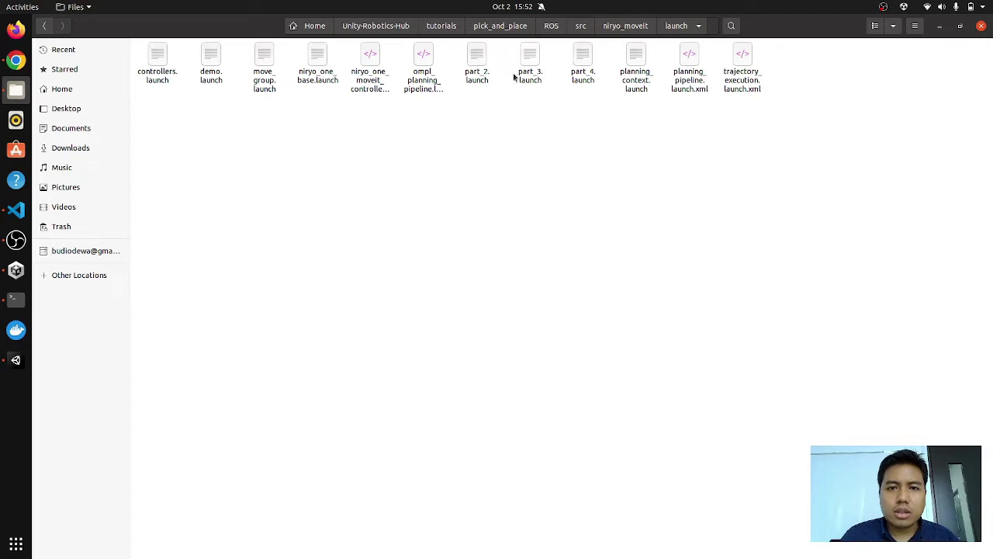
- Close Files and return to the Unity editor showing the Unity Hub Demo 2 scene
click(981, 26)
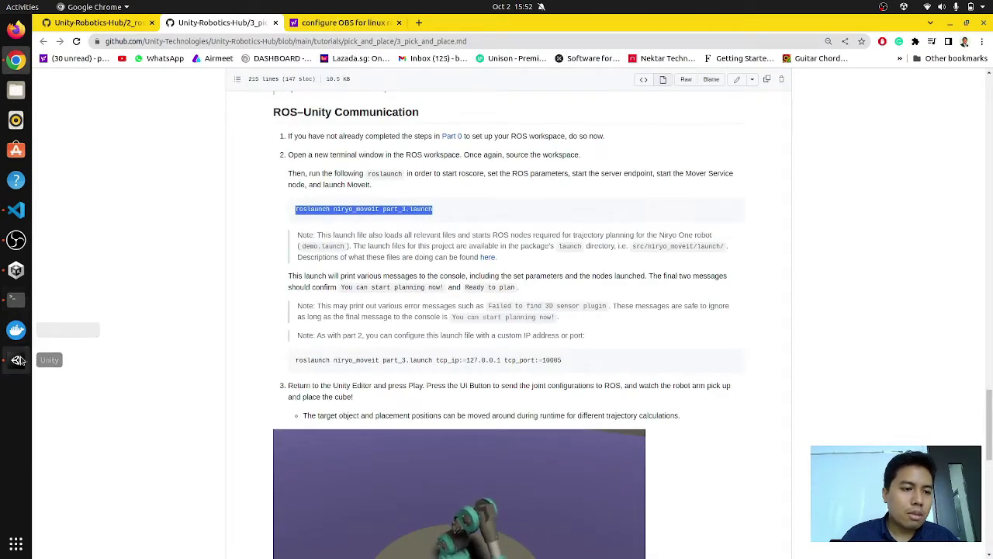
click(17, 360)
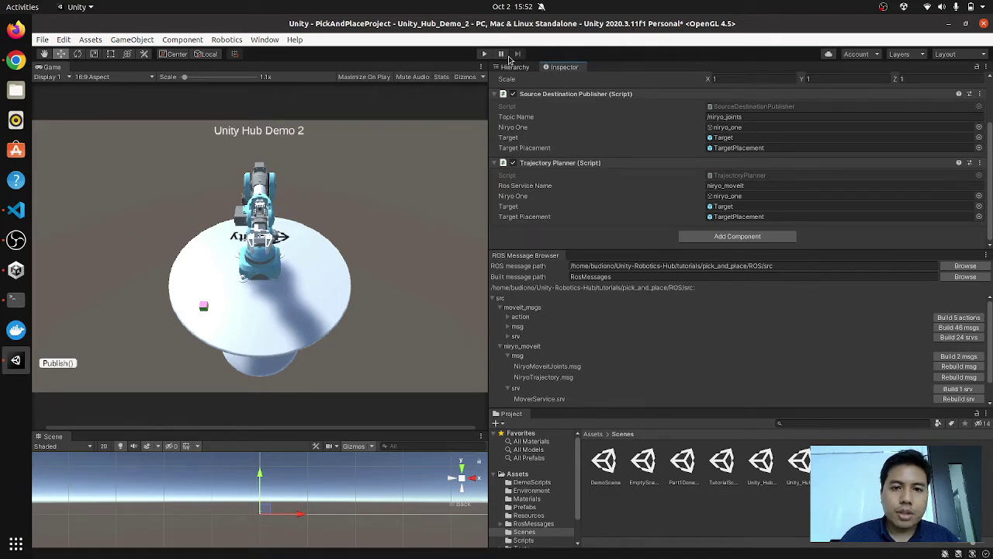
- Confirm ROS Settings (192.168.3.233, port 10000), then snap Unity left with a wider game preview
click(225, 40)
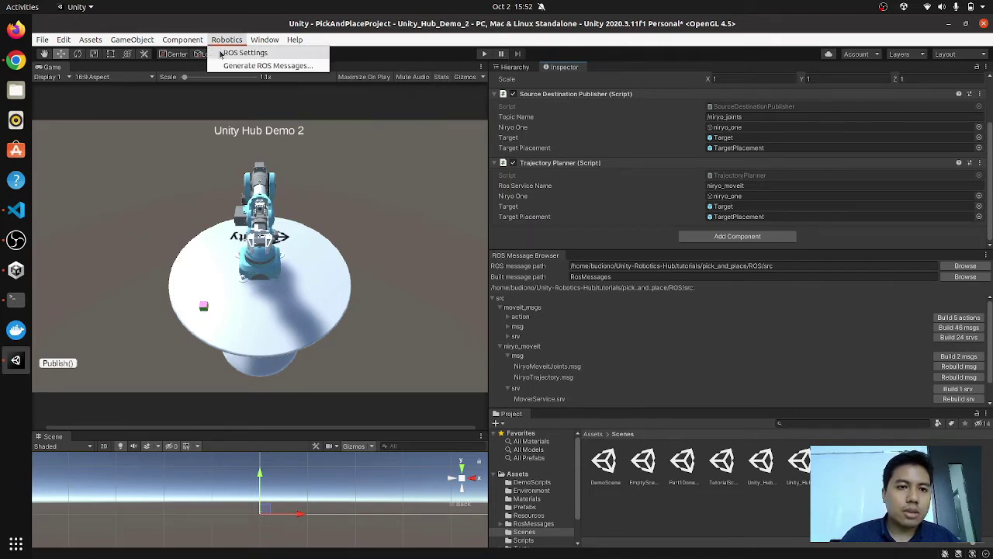
click(221, 53)
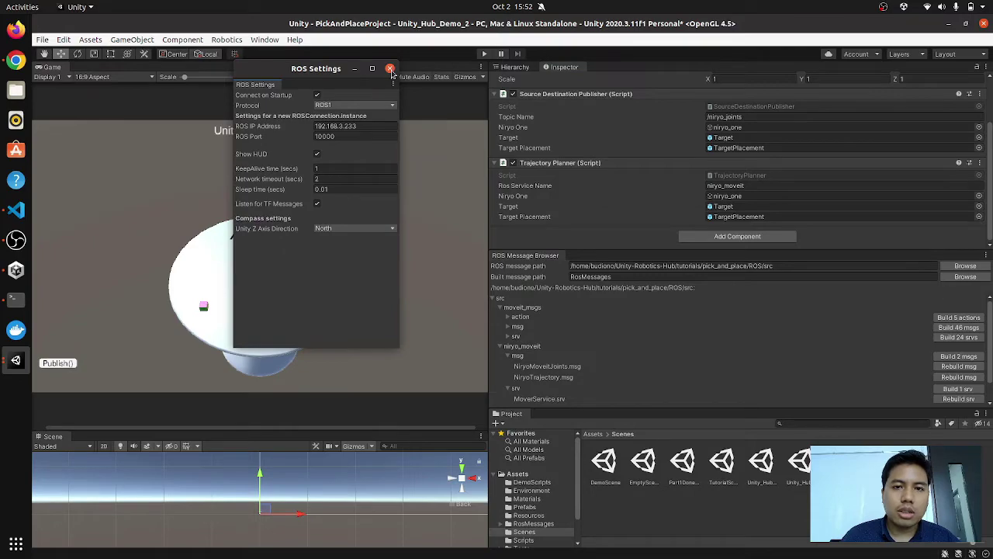
click(391, 69)
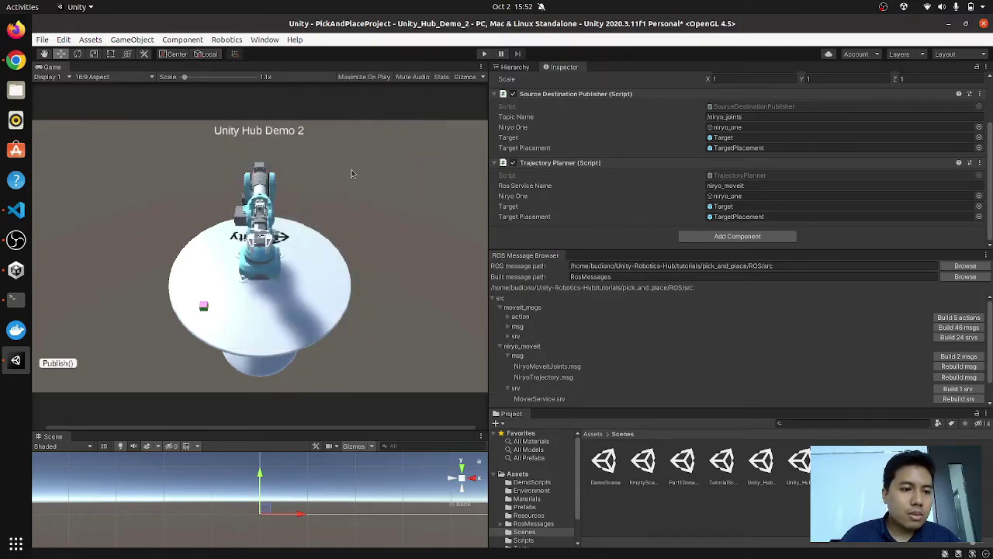
drag(601, 23, 4, 78)
drag(261, 194, 401, 191)
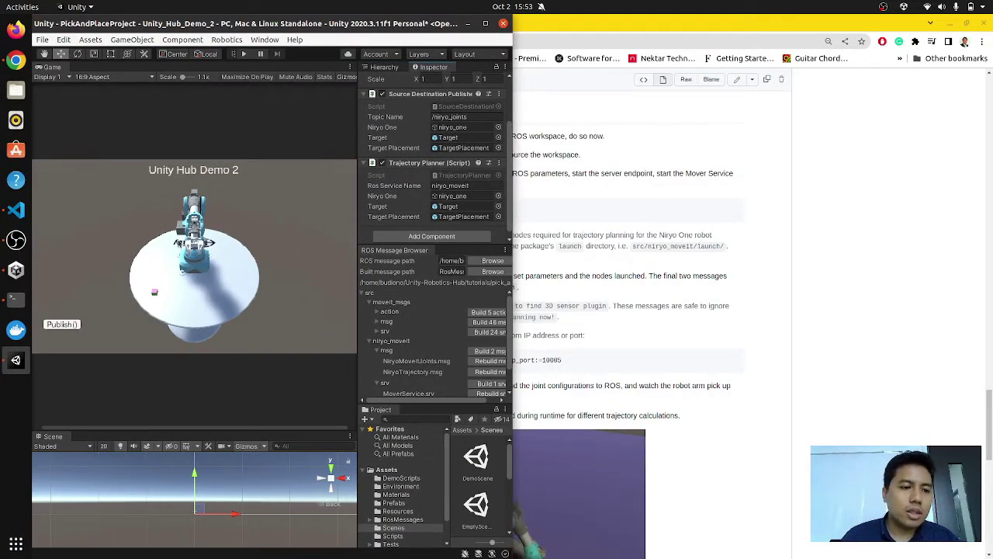
- Tile Terminal on the right half and recopy the part_3 roslaunch command from the tutorial
click(16, 298)
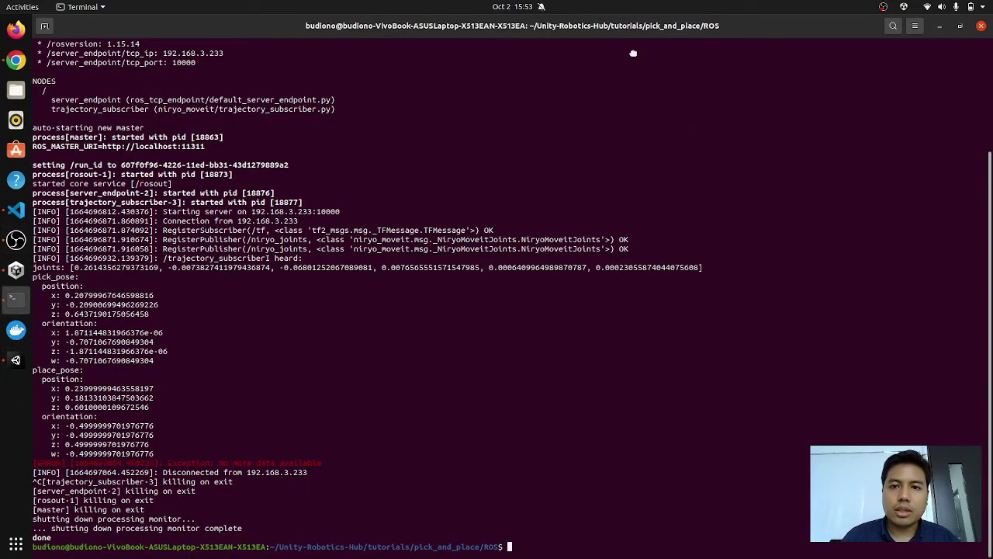
key(super+Right)
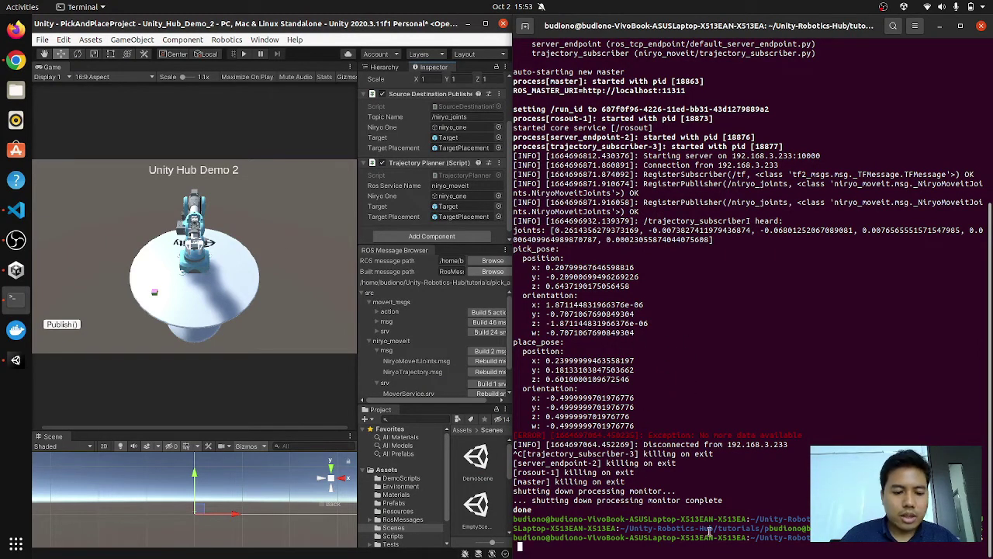
click(15, 60)
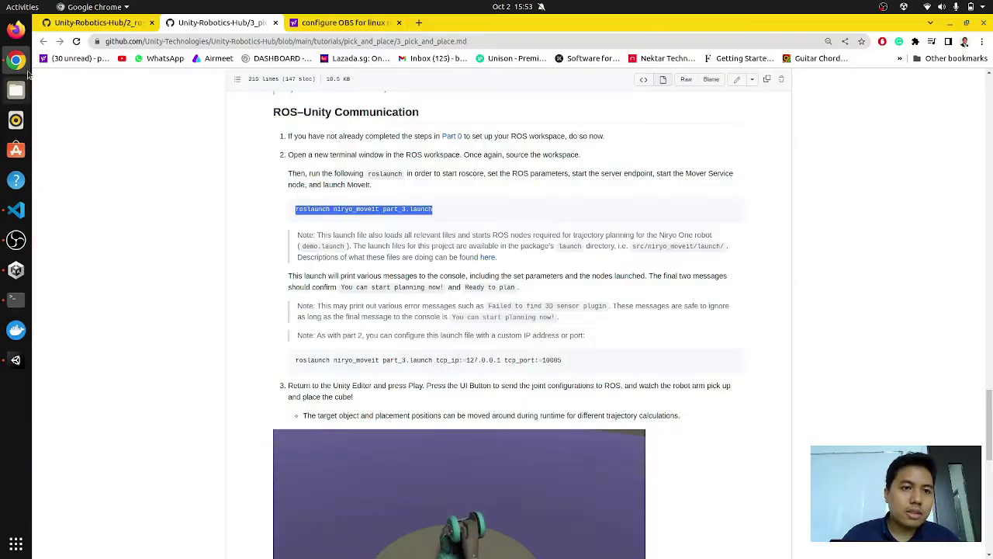
click(385, 211)
drag(295, 210, 507, 215)
key(super+c)
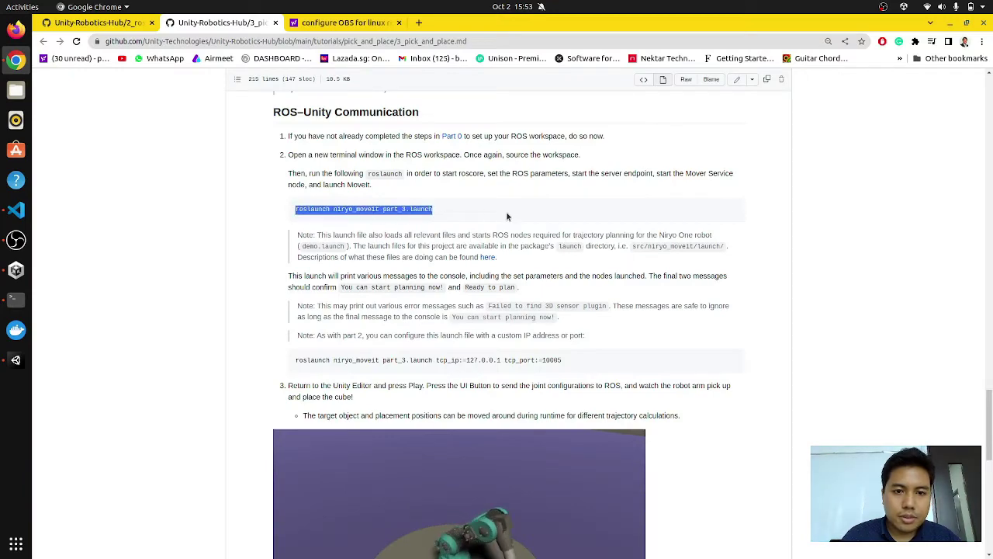
- Run roslaunch niryo_moveit part_3.launch in Terminal until it reports You can start planning now!
key(alt+Tab)
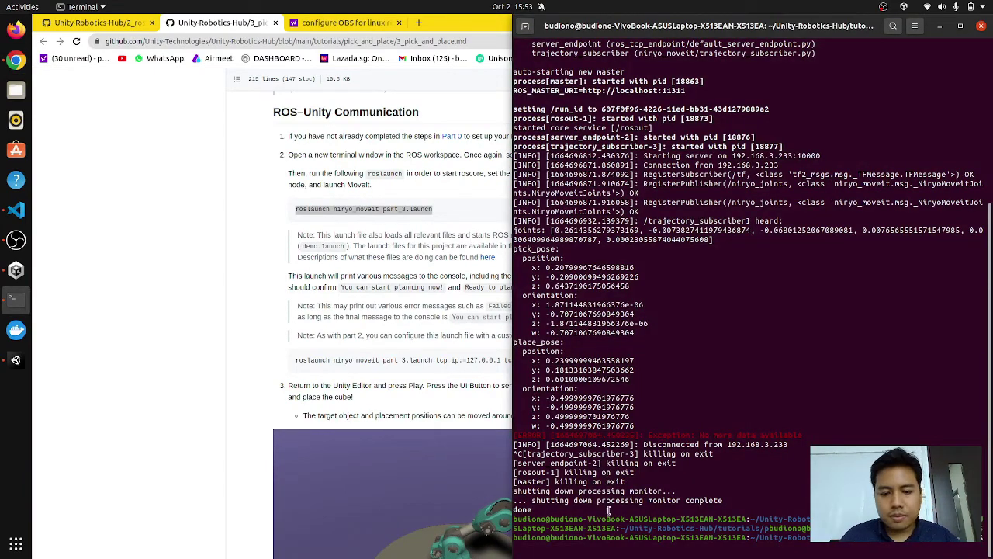
middle_click(608, 510)
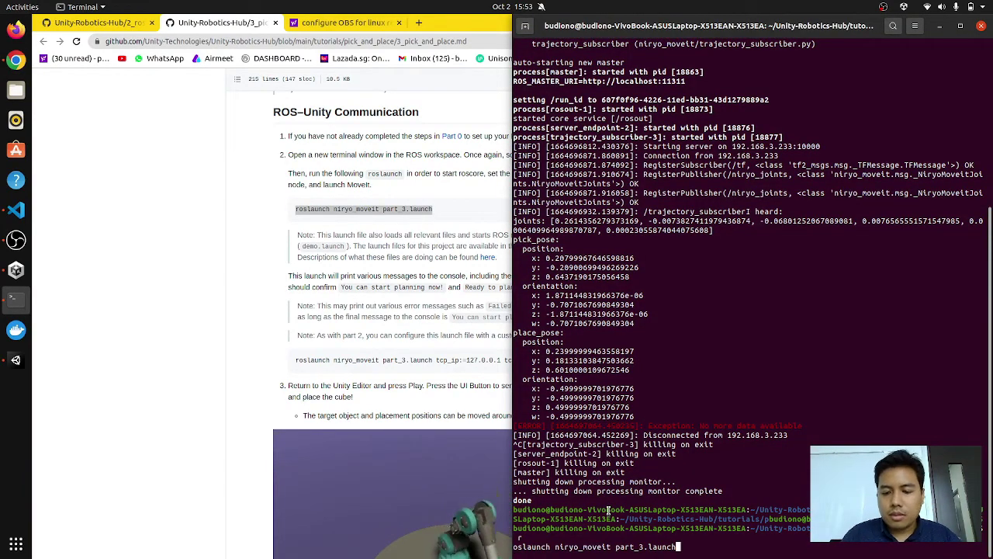
key(BackSpace)
key(BackSpace)
key(BackSpace)
key(BackSpace)
key(BackSpace)
key(BackSpace)
key(BackSpace)
key(BackSpace)
key(BackSpace)
key(BackSpace)
key(BackSpace)
key(BackSpace)
key(BackSpace)
key(BackSpace)
key(BackSpace)
key(BackSpace)
key(BackSpace)
key(BackSpace)
key(BackSpace)
key(BackSpace)
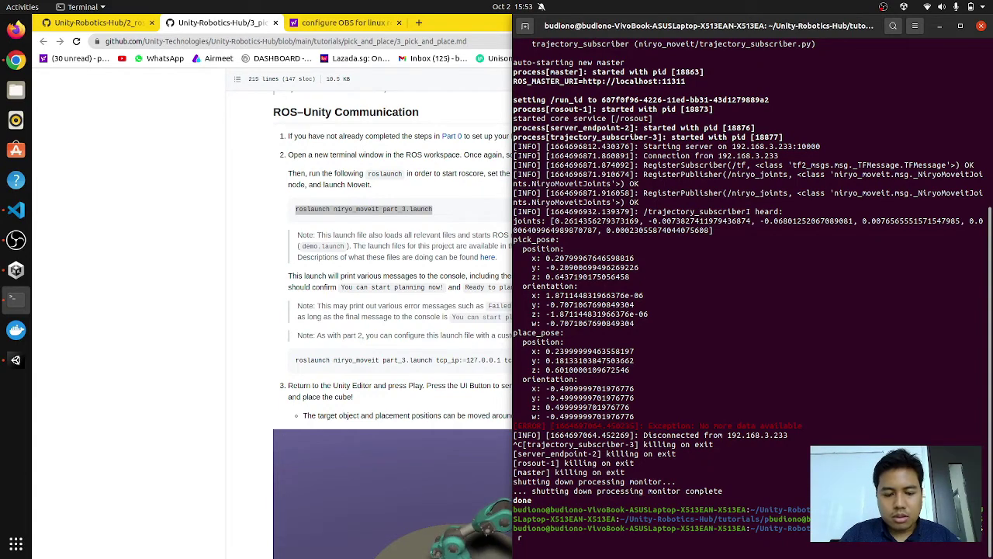
key(ctrl+c)
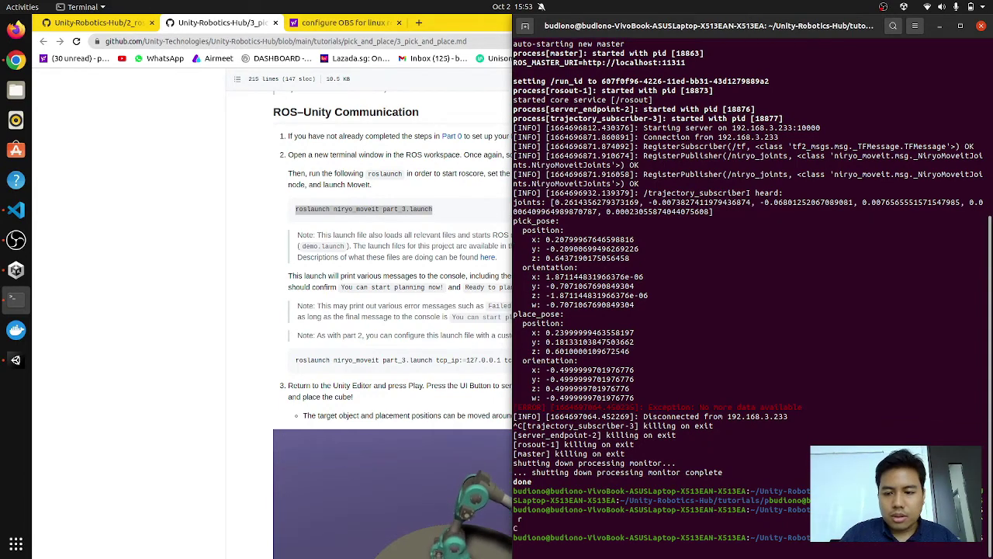
key(Up)
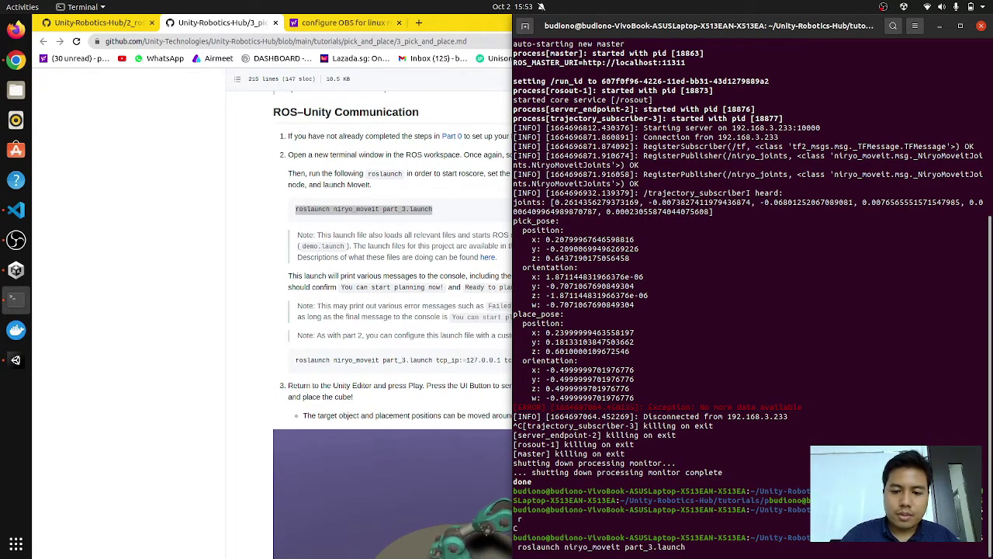
key(Return)
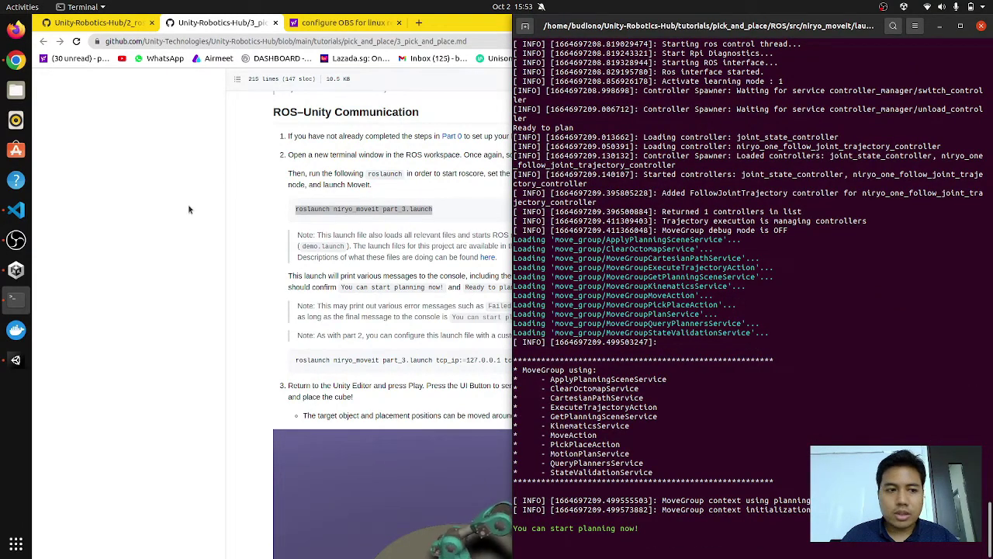
- Enter Play mode and jog the Niryo One's joints with the Up and Down arrow keys
click(10, 357)
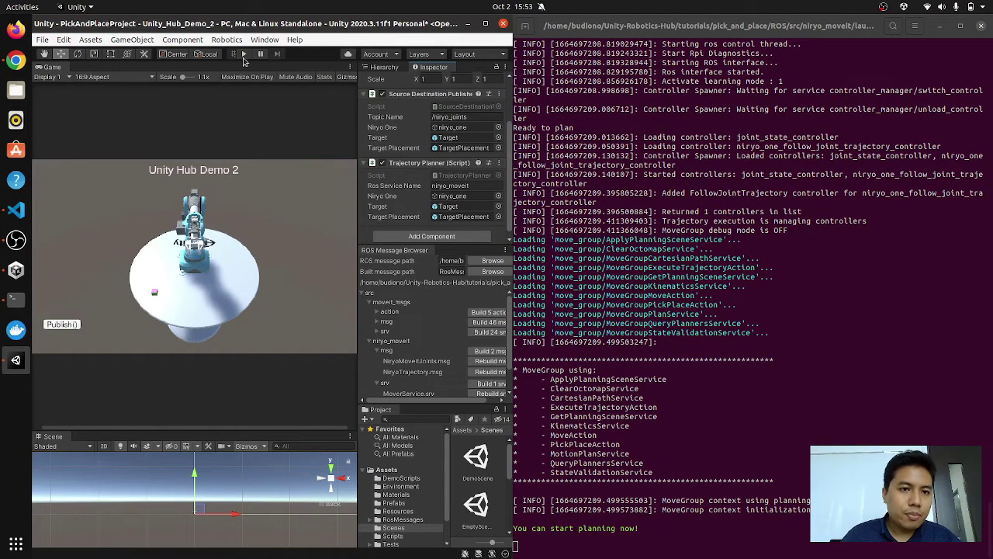
click(243, 56)
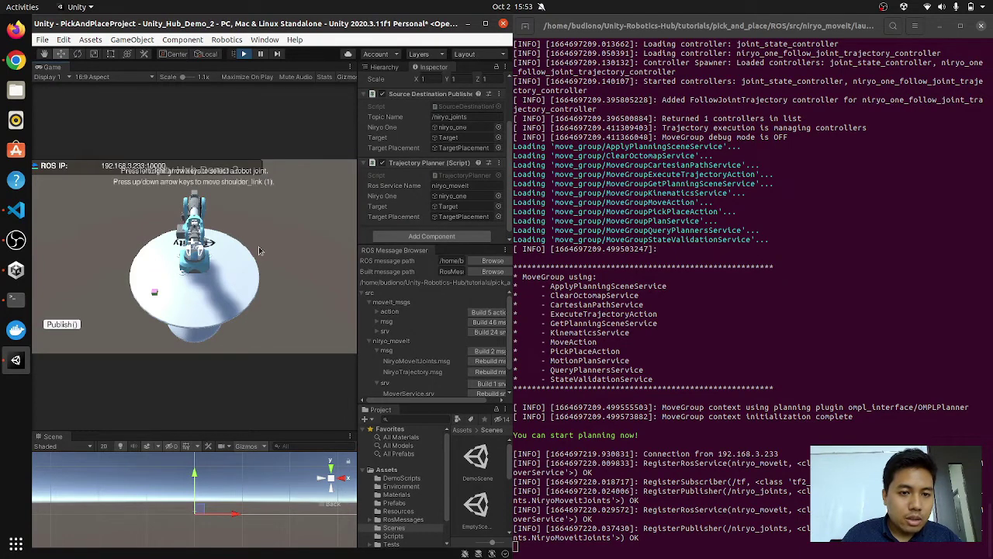
key(Up)
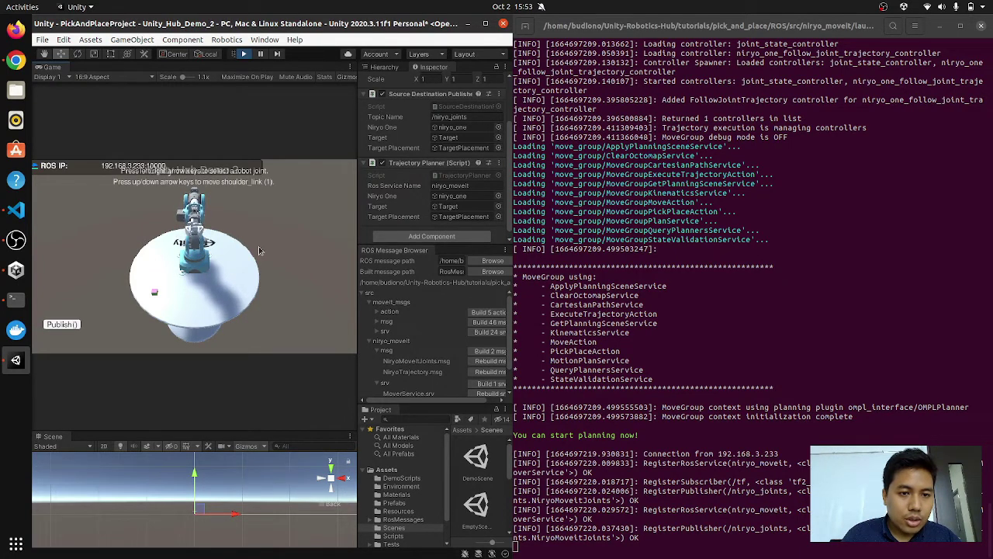
key(Up)
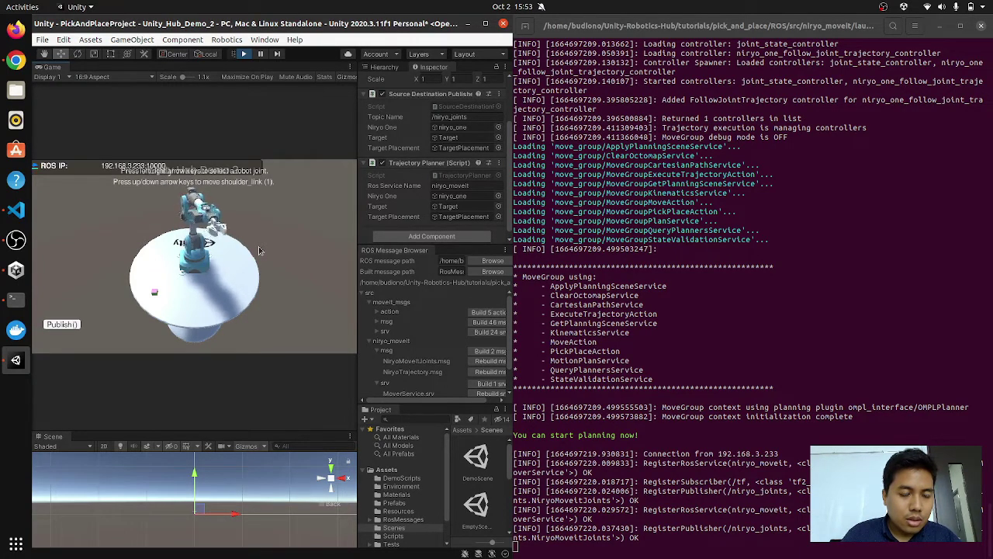
key(Down)
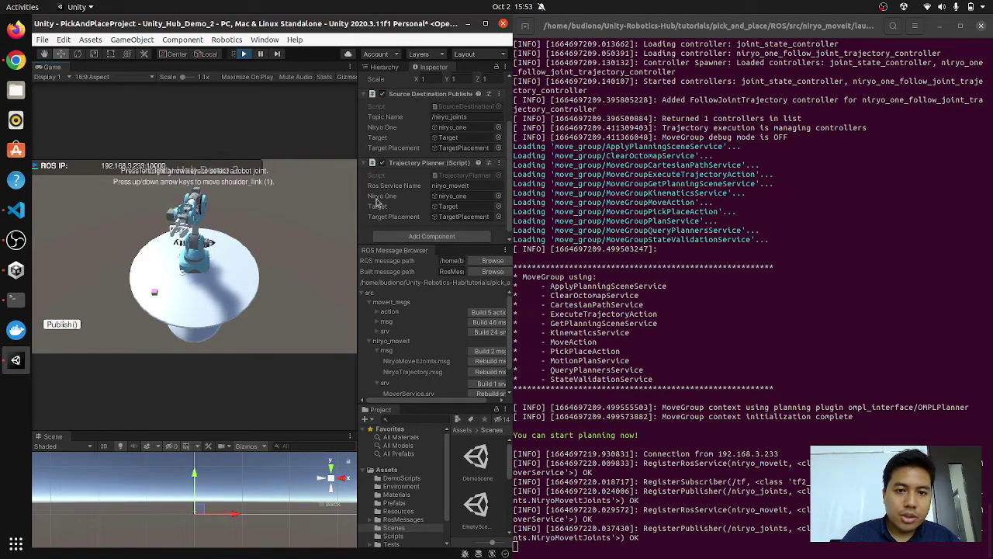
scroll(384, 186, down, 1)
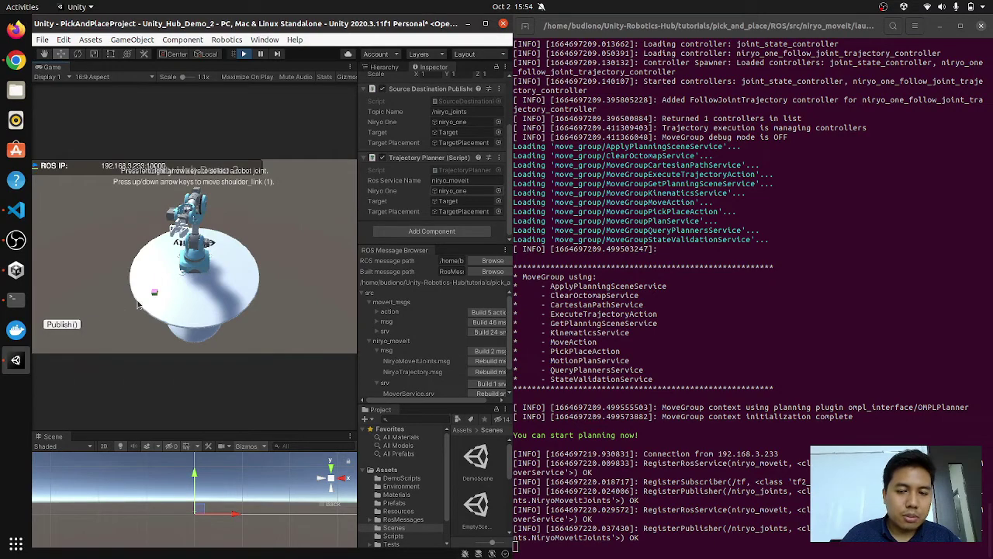
- Send the pick-and-place request to MoveIt via Publish() twice, getting the trajectory returned
click(59, 326)
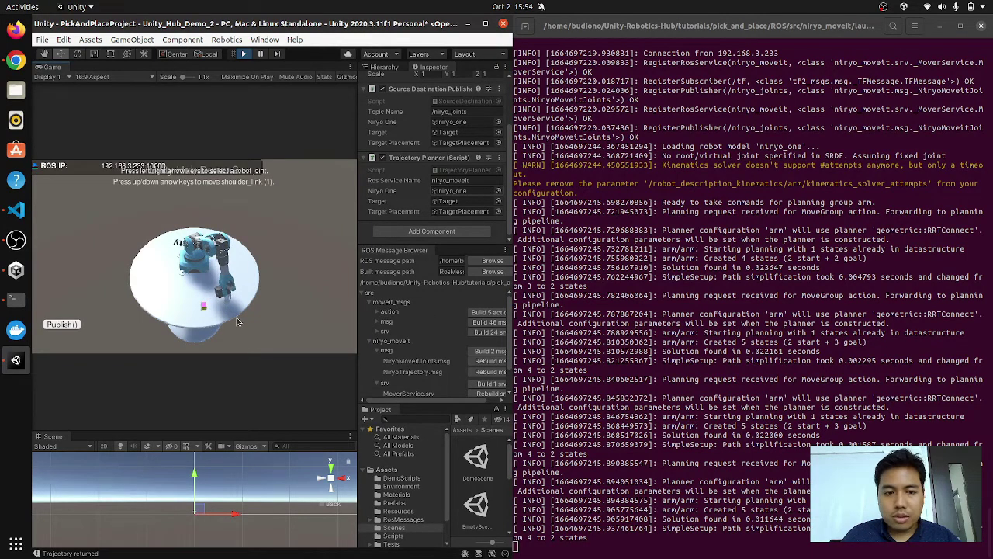
scroll(366, 353, down, 2)
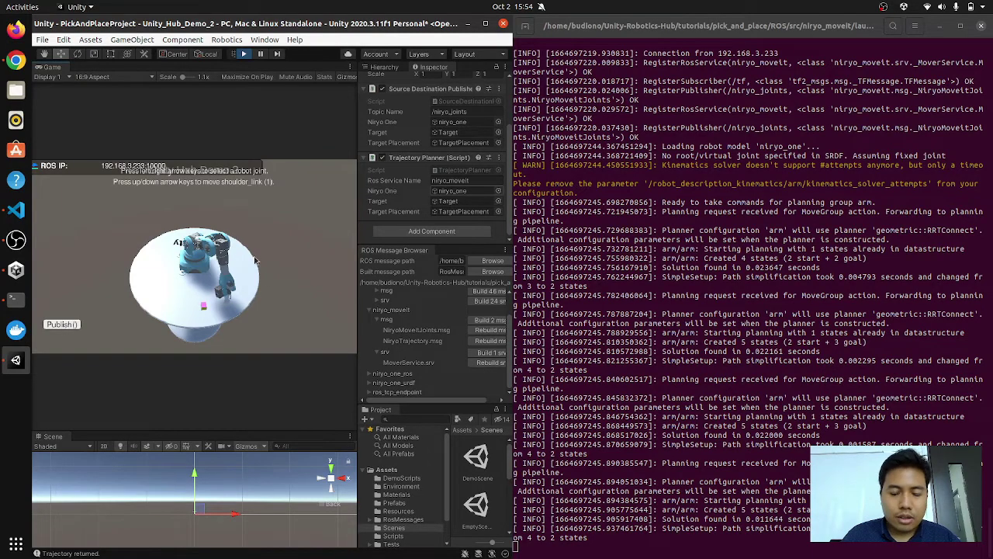
click(54, 327)
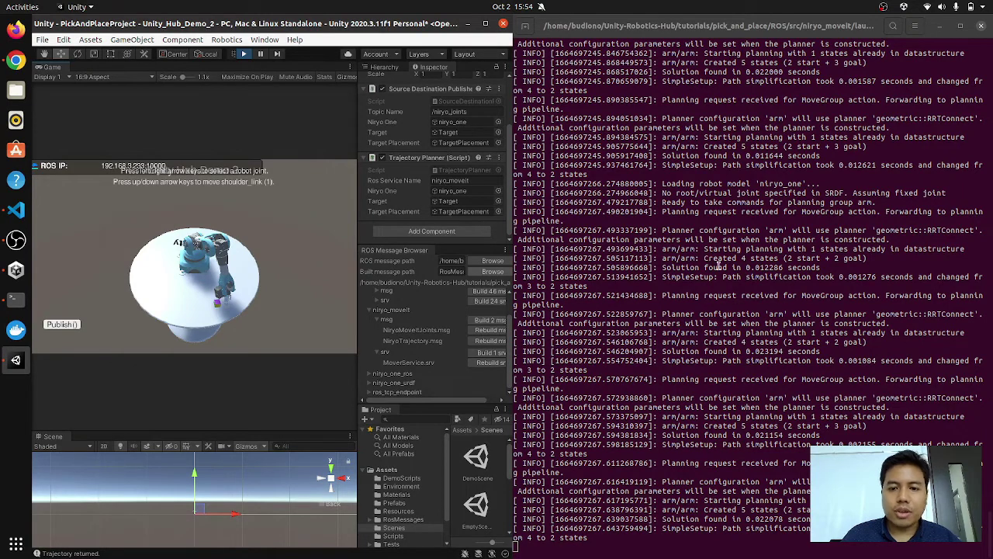
- Press Publish() in the Game view to send the cube pick-and-place request to MoveIt again
click(68, 326)
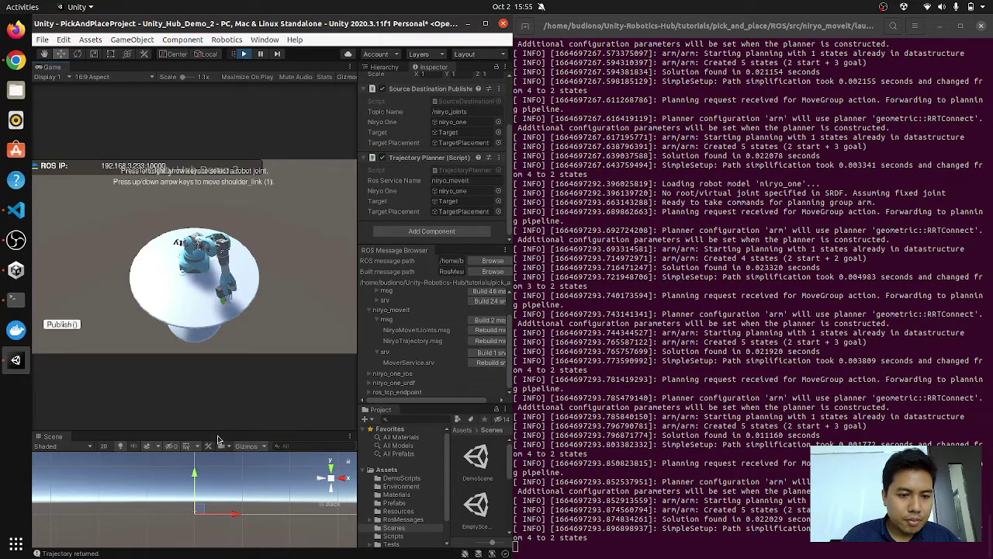
- Give the Scene view more height and frame the niryo_one robot
drag(218, 431, 188, 371)
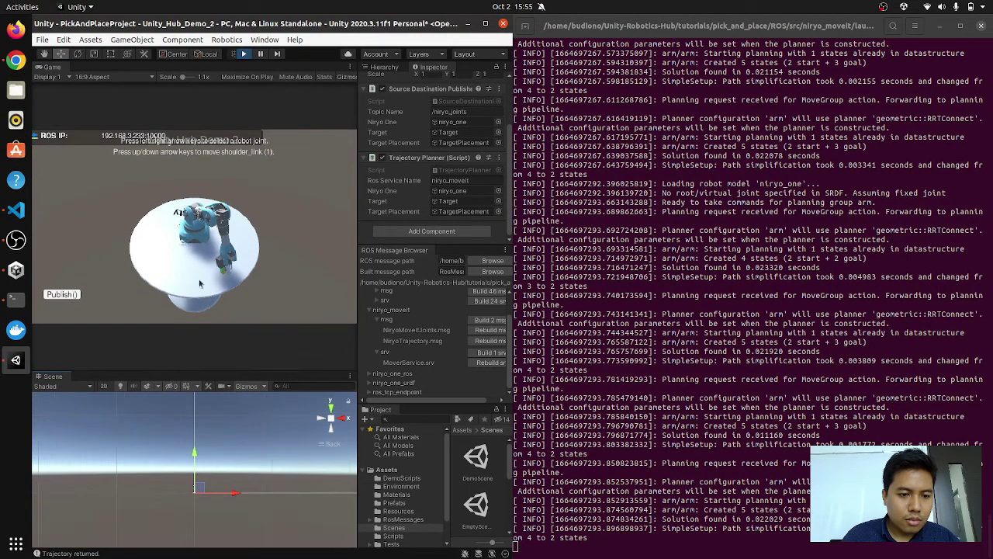
click(385, 67)
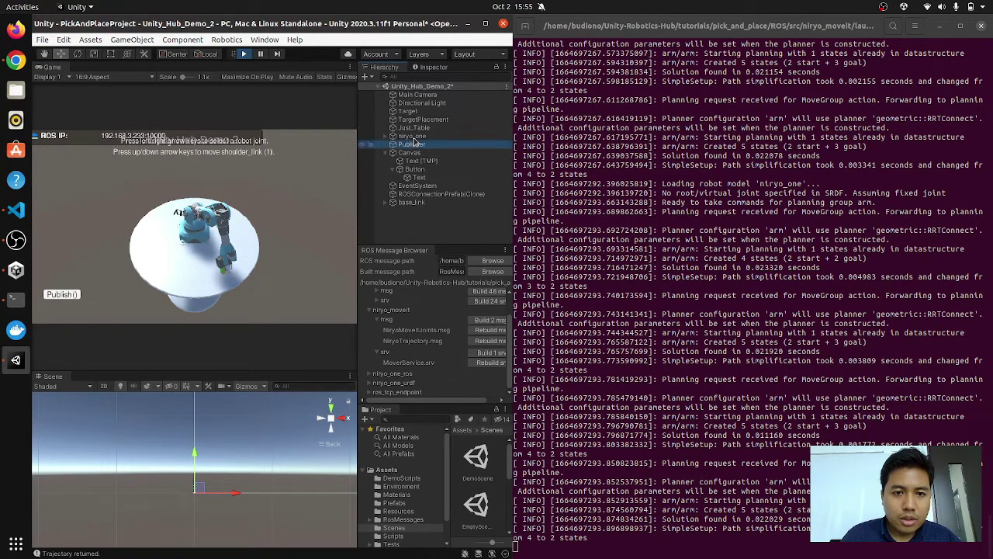
click(413, 136)
key(f)
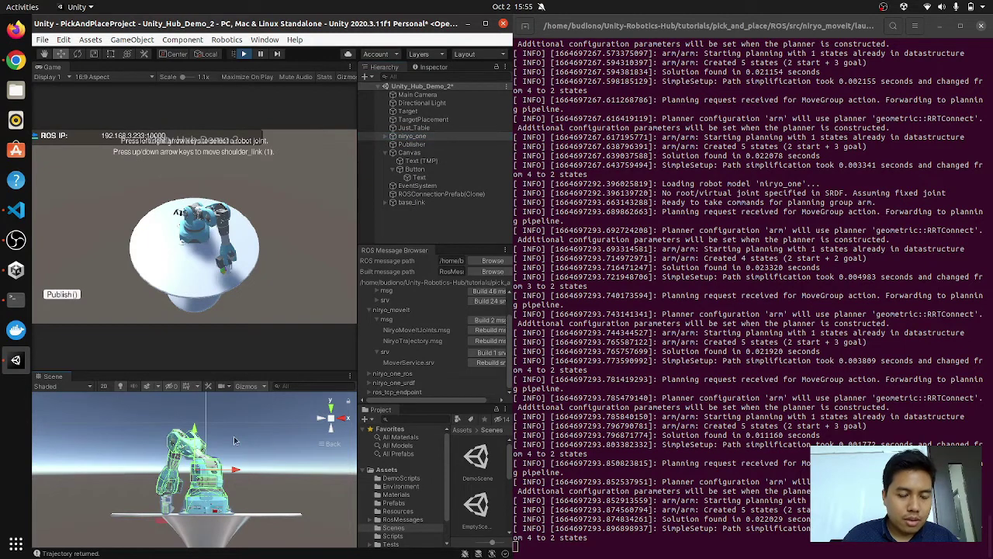
- Orbit around the Niryo arm from lower and higher angles, then exit Play mode
click(232, 437)
alt+drag(230, 438, 170, 494)
alt+drag(234, 527, 203, 530)
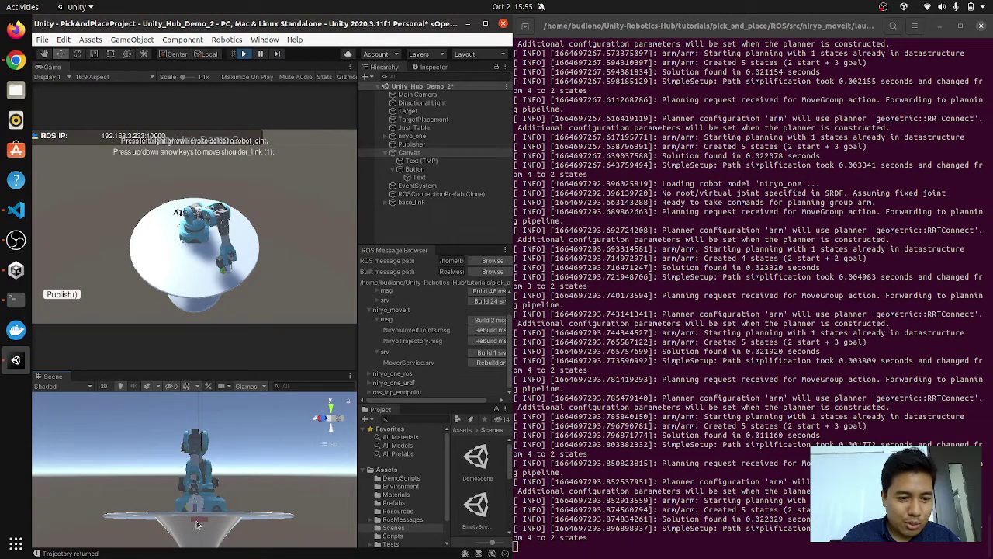
alt+drag(197, 528, 246, 518)
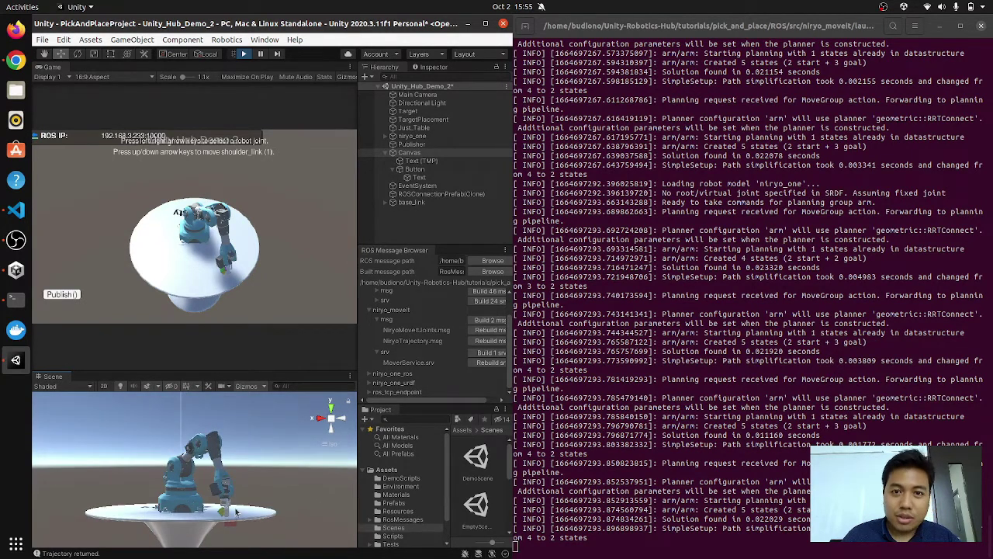
click(243, 54)
- Maximize the editor, enlarge the Scene view and select the TargetPlacement object
click(485, 23)
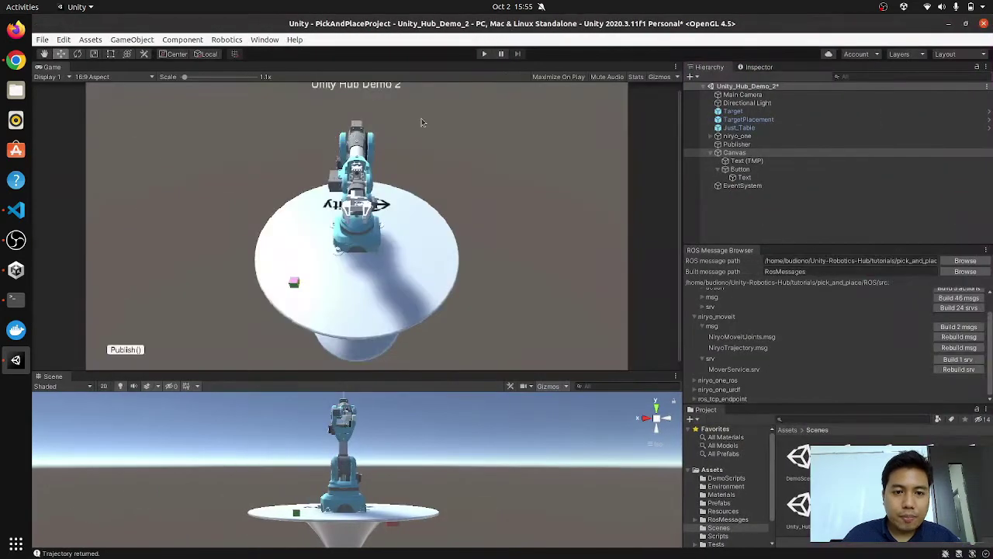
drag(396, 370, 392, 178)
alt+drag(433, 416, 430, 472)
click(747, 120)
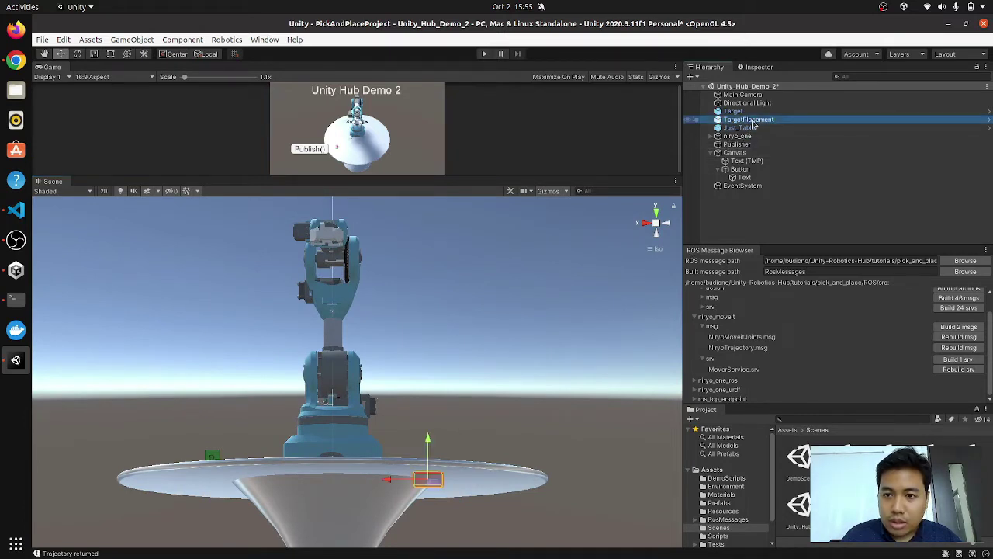
alt+drag(487, 463, 500, 458)
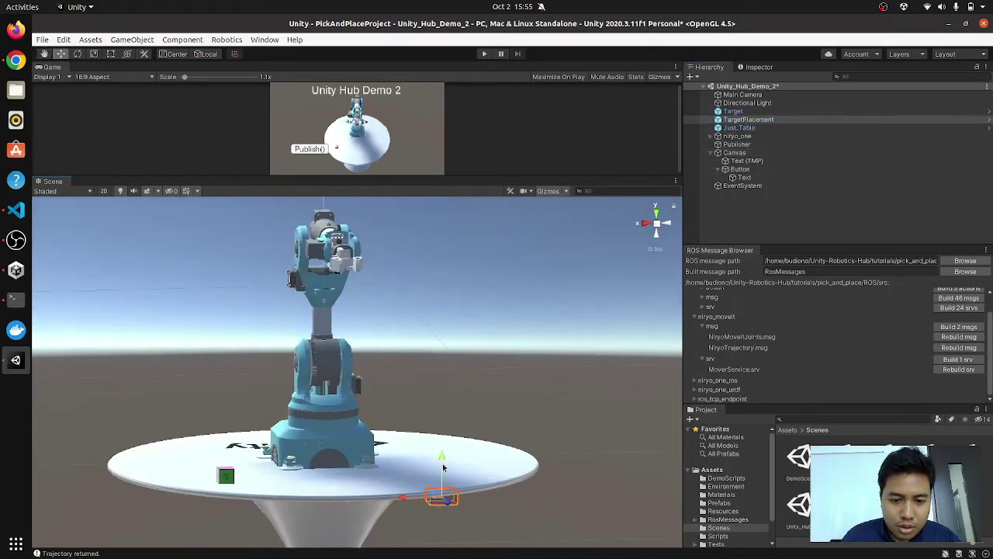
- Move the TargetPlacement marker to the table's front right, save the scene, and re-tile Unity left
mouse_move(440, 453)
mouse_down()
mouse_move(442, 427)
mouse_move(440, 442)
mouse_up()
click(513, 359)
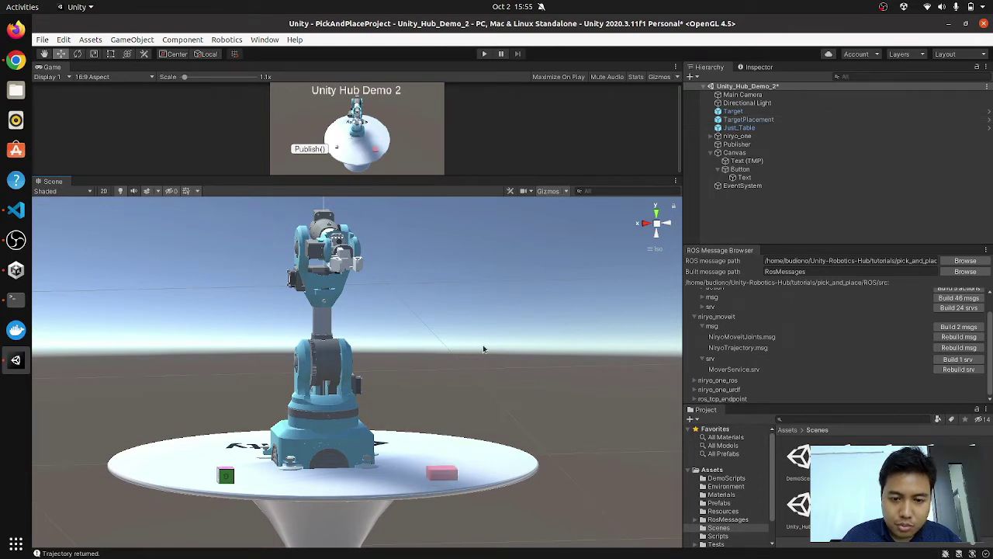
key(ctrl+s)
key(super+Left)
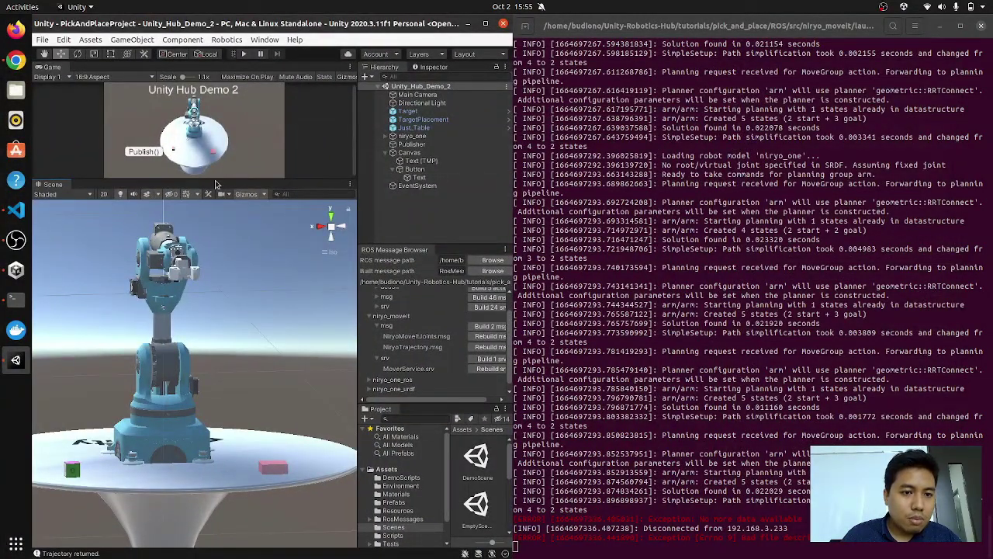
- Enlarge the Game view, re-enter Play mode and publish the pick-and-place to the moved TargetPlacement
drag(214, 180, 215, 435)
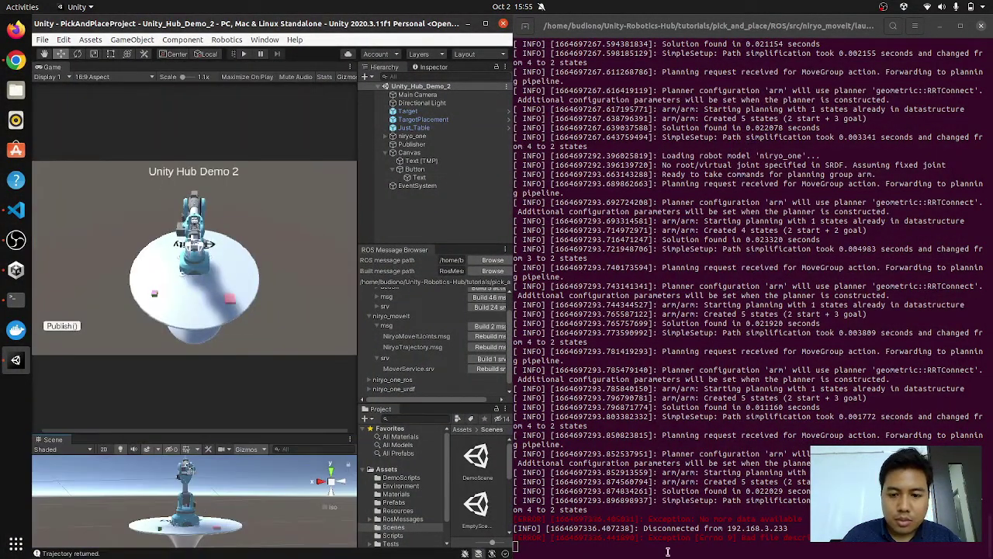
click(632, 545)
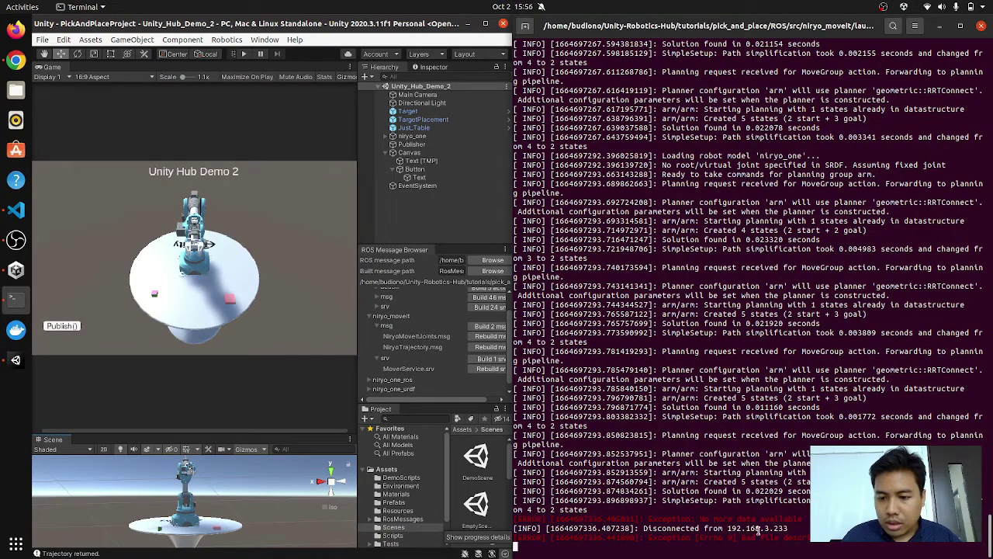
click(243, 54)
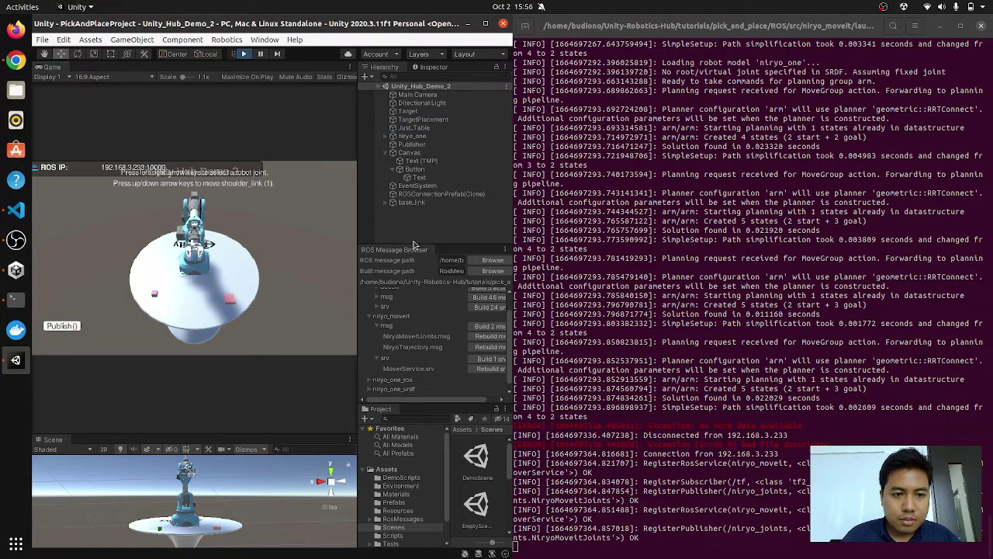
click(63, 326)
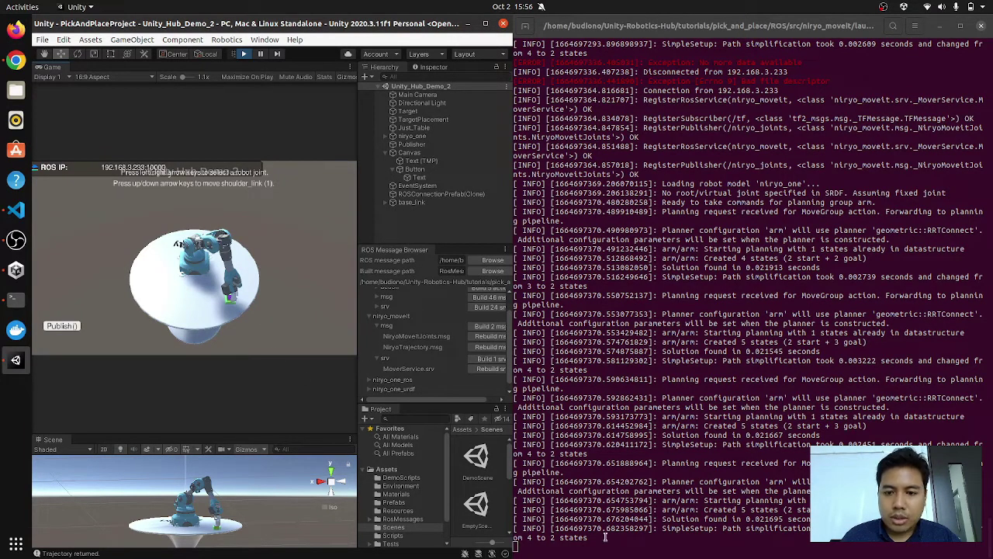
click(279, 337)
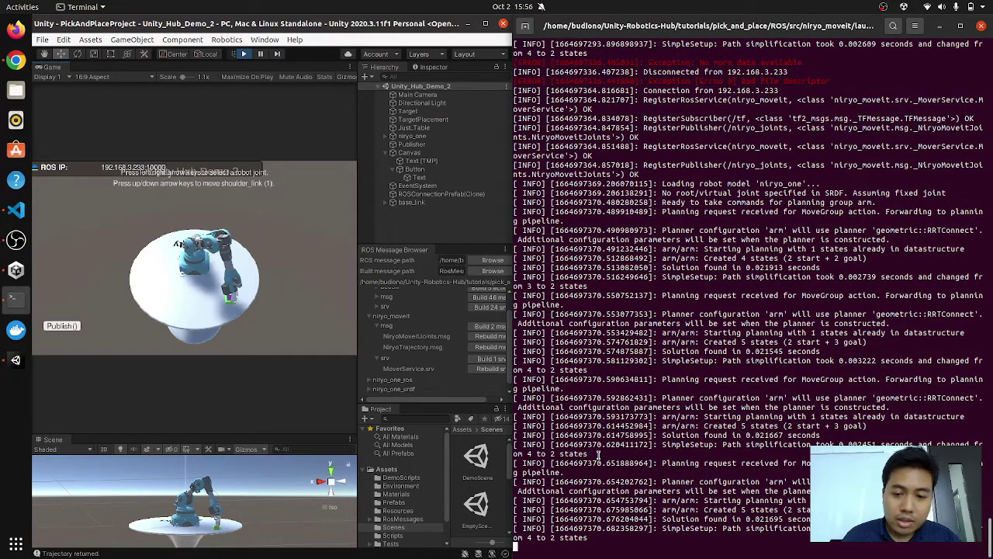
- Stop the part_3.launch session with Ctrl+C and highlight the planning solution lines in the log
key(ctrl+c)
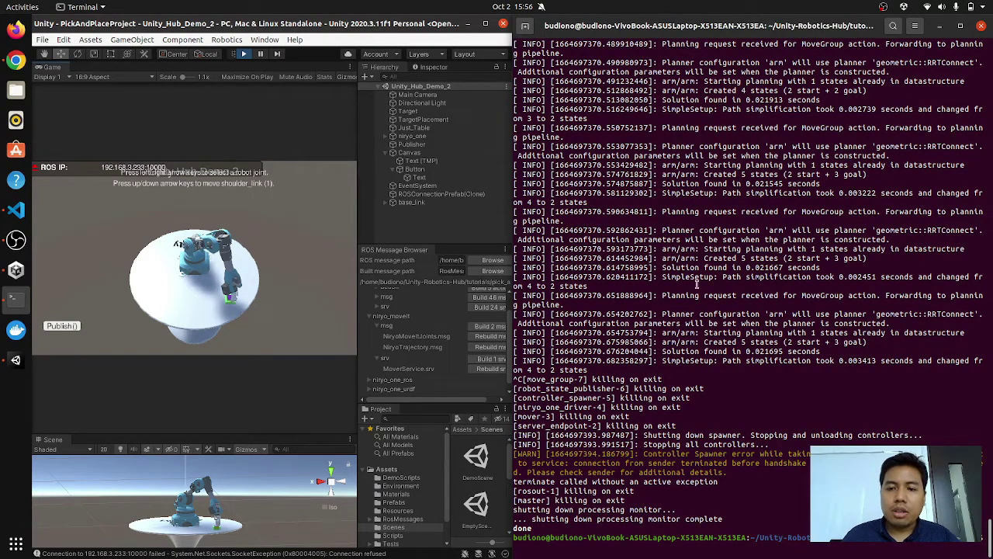
drag(566, 305, 516, 266)
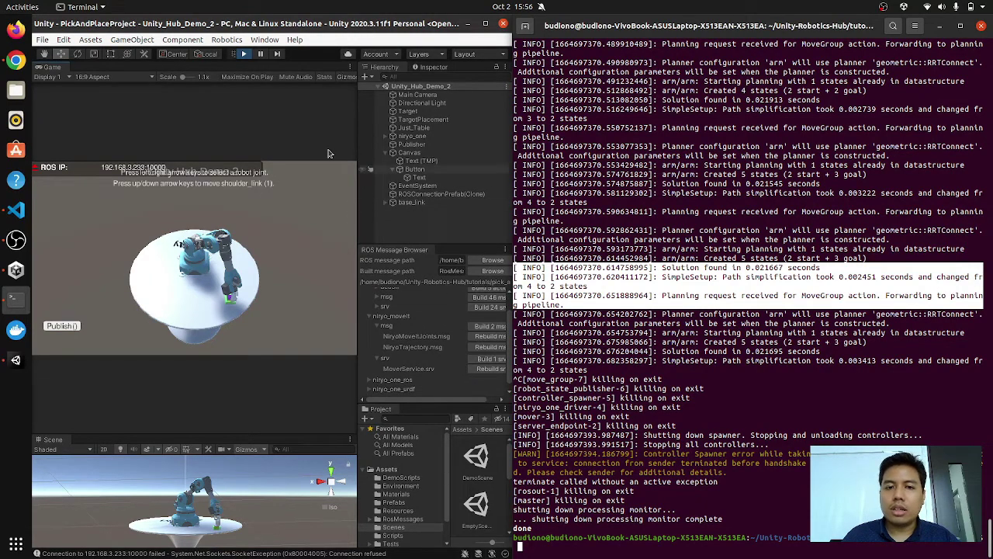